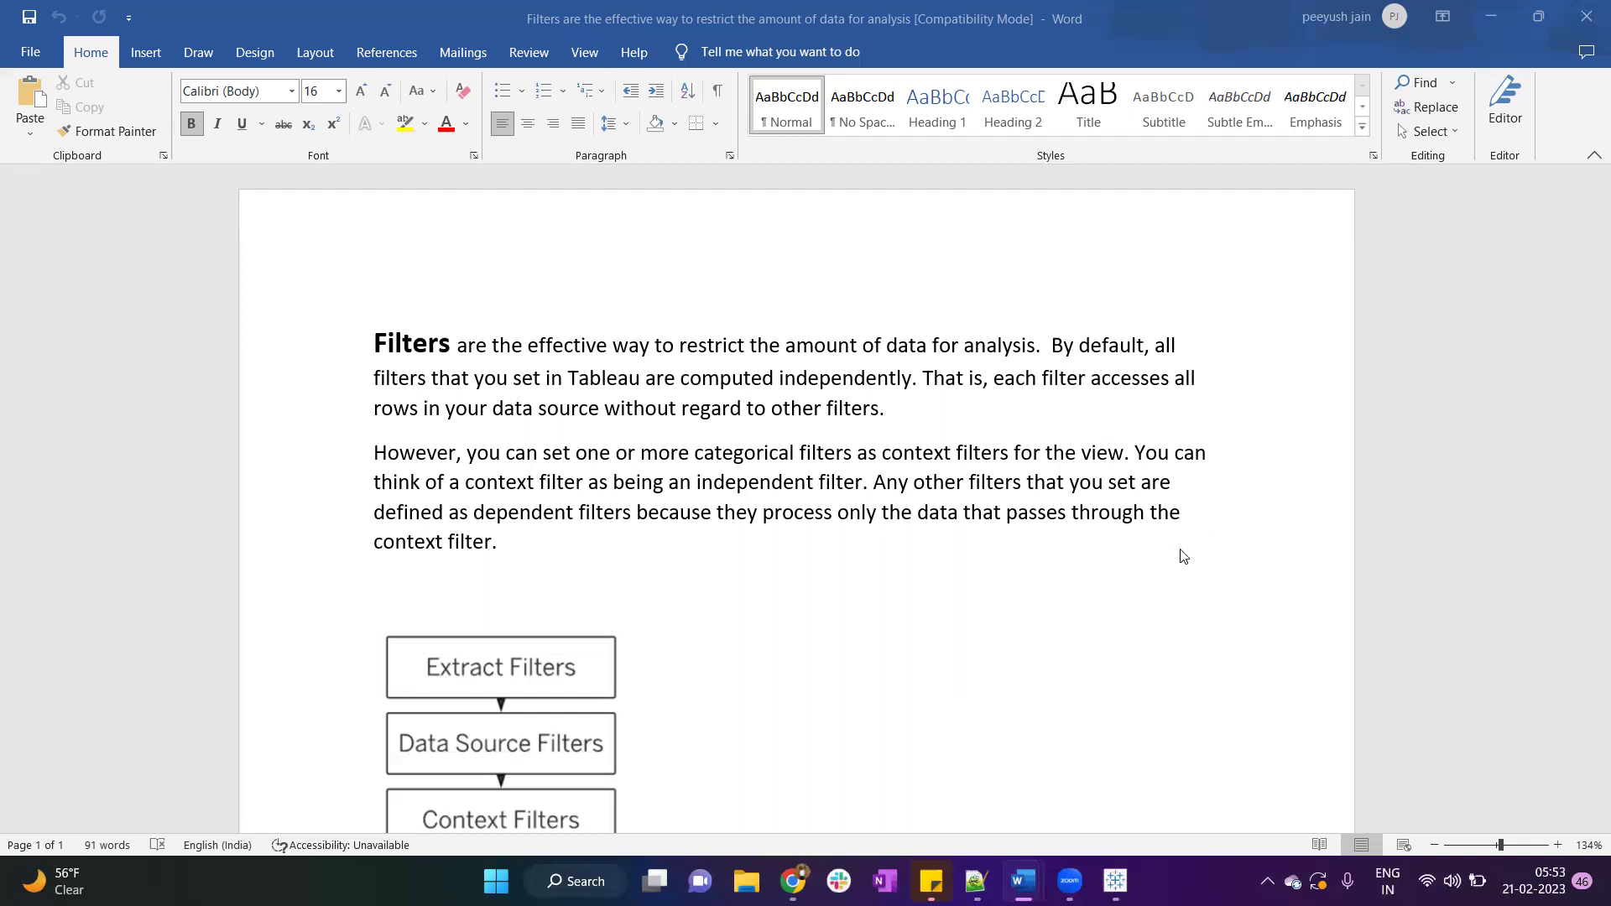
- Read the filter definition in the document and examine the filter order-of-operations diagram below it
{"action": "key", "text": "Down"}
{"action": "key", "text": "Down"}
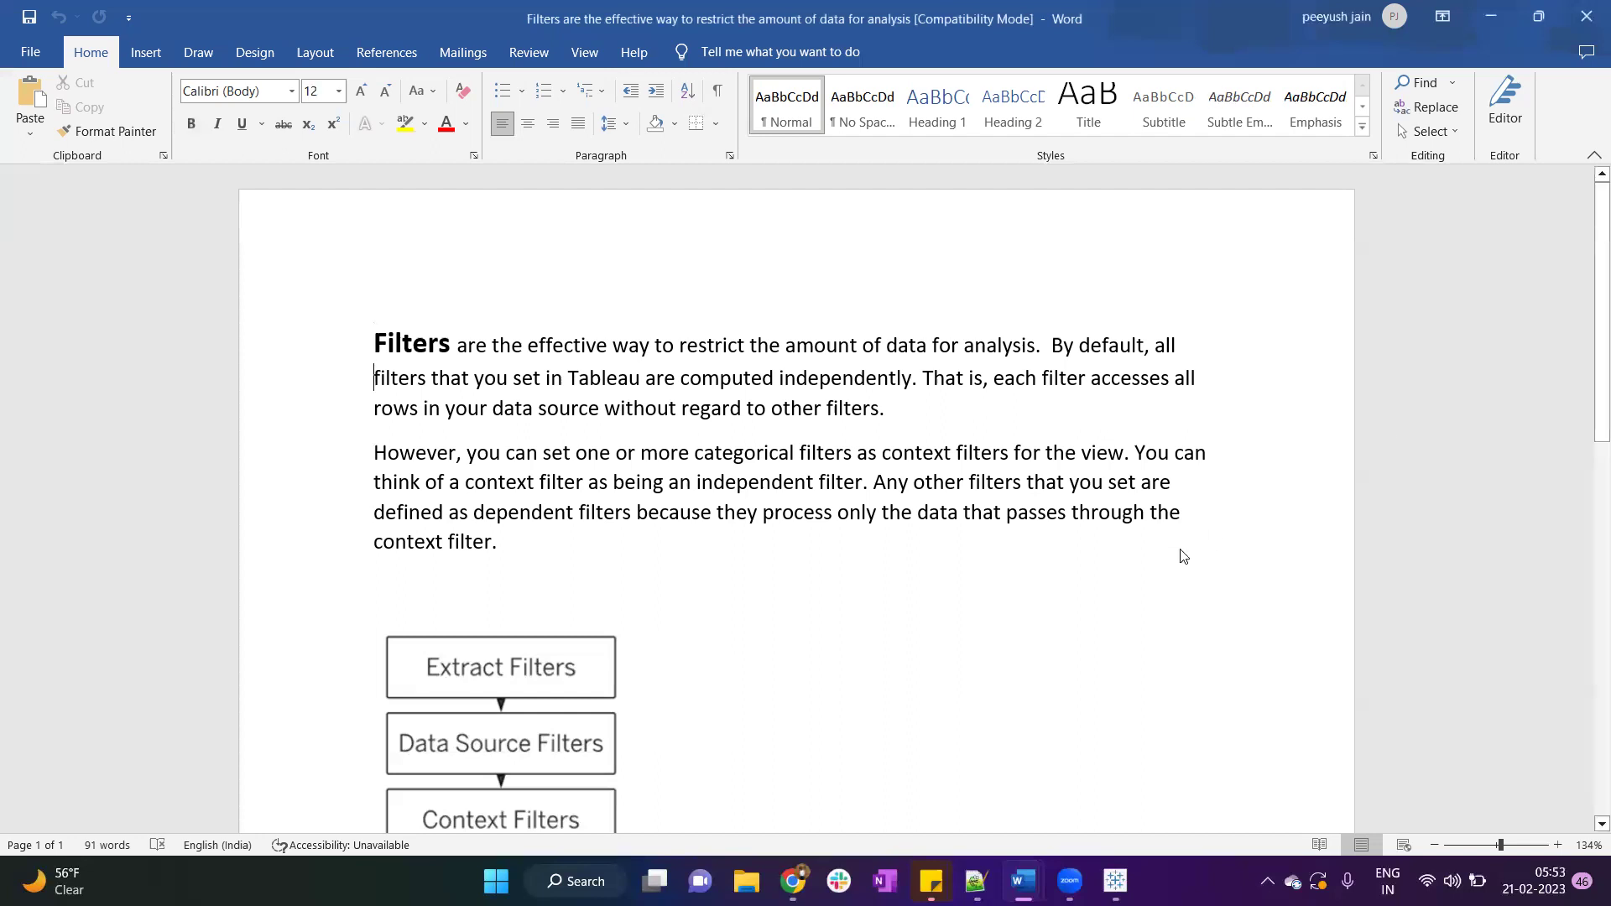
{"action": "scroll", "coordinate": [1588, 431], "scroll_direction": "down", "scroll_amount": 1}
{"action": "left_click_drag", "start_coordinate": [1588, 430], "coordinate": [1588, 533]}
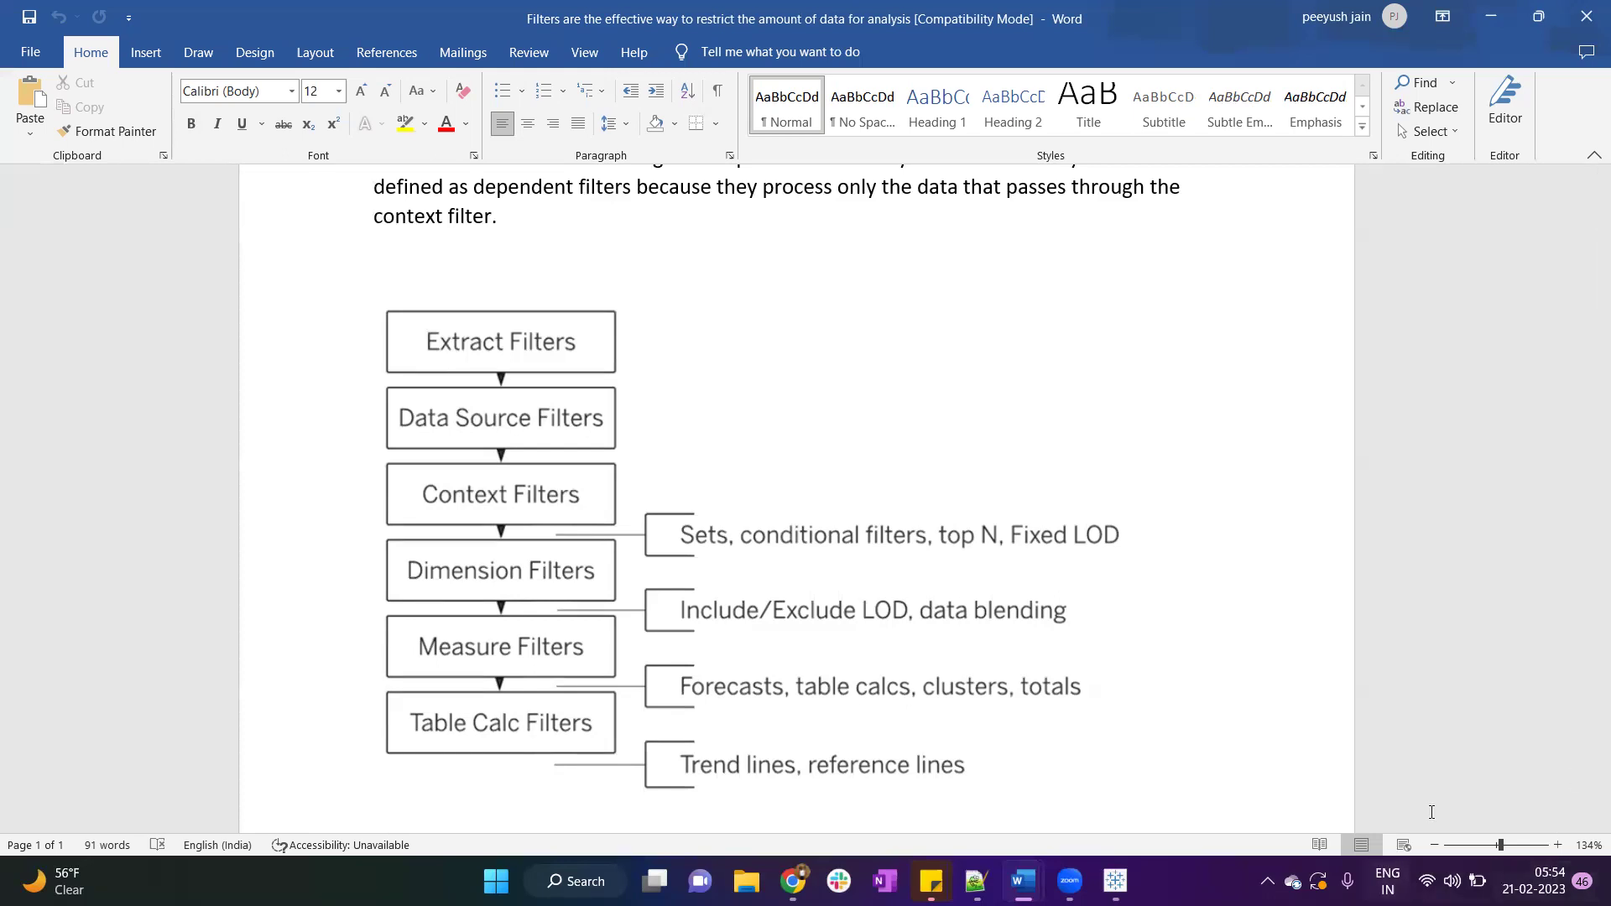
- Switch to Tableau and connect to the saved data source Sample - Superstore
{"action": "left_click", "coordinate": [1115, 881]}
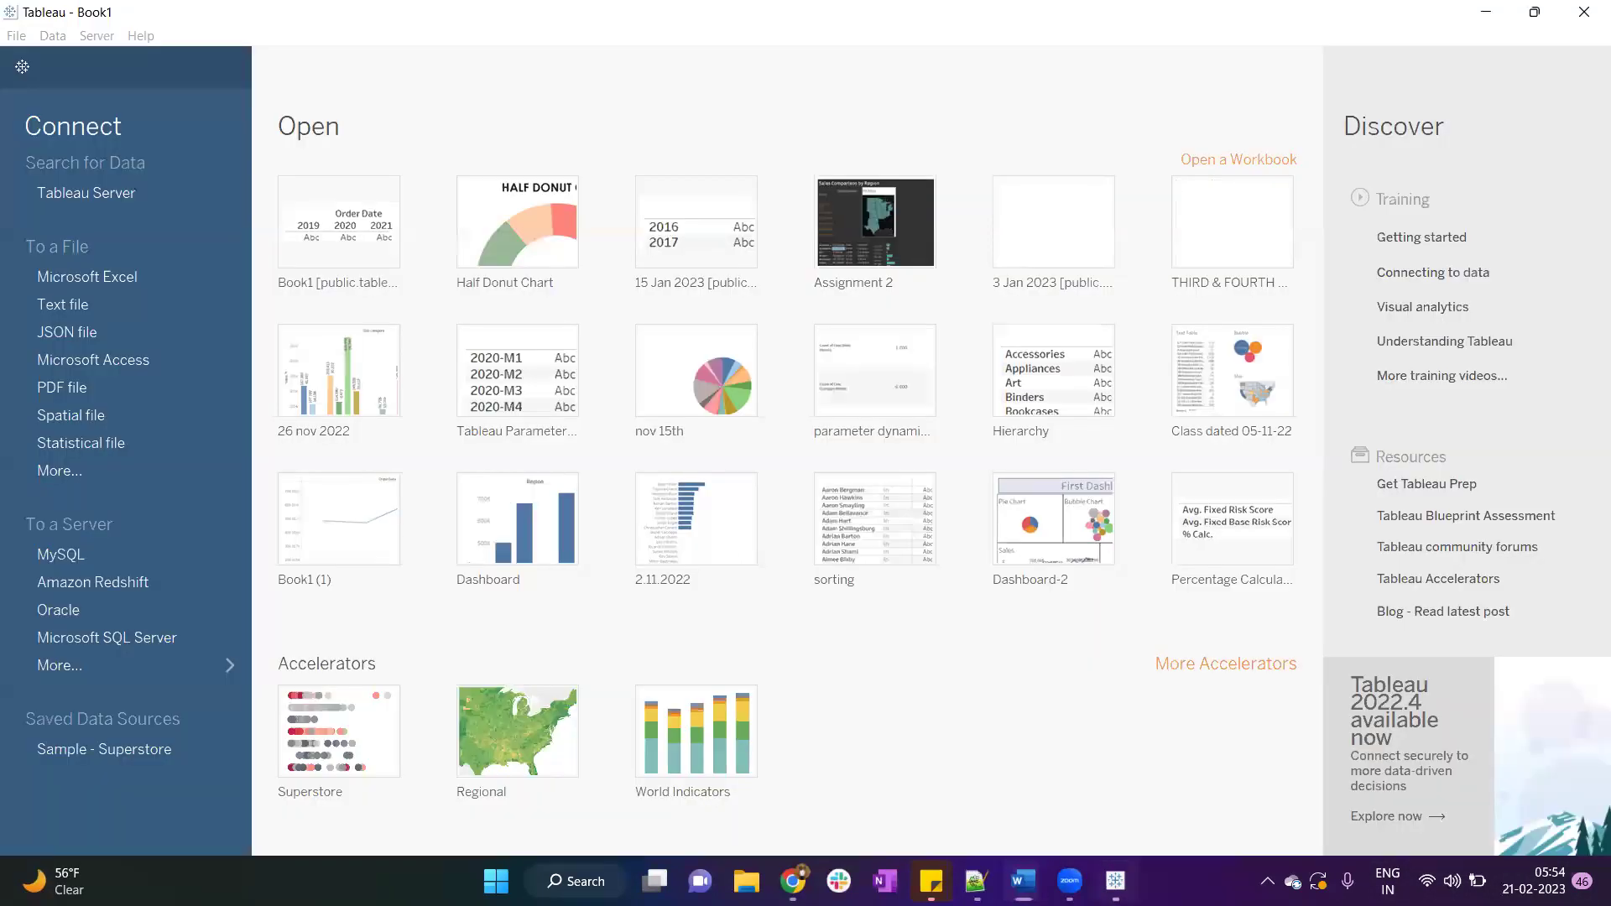
{"action": "left_click", "coordinate": [160, 749]}
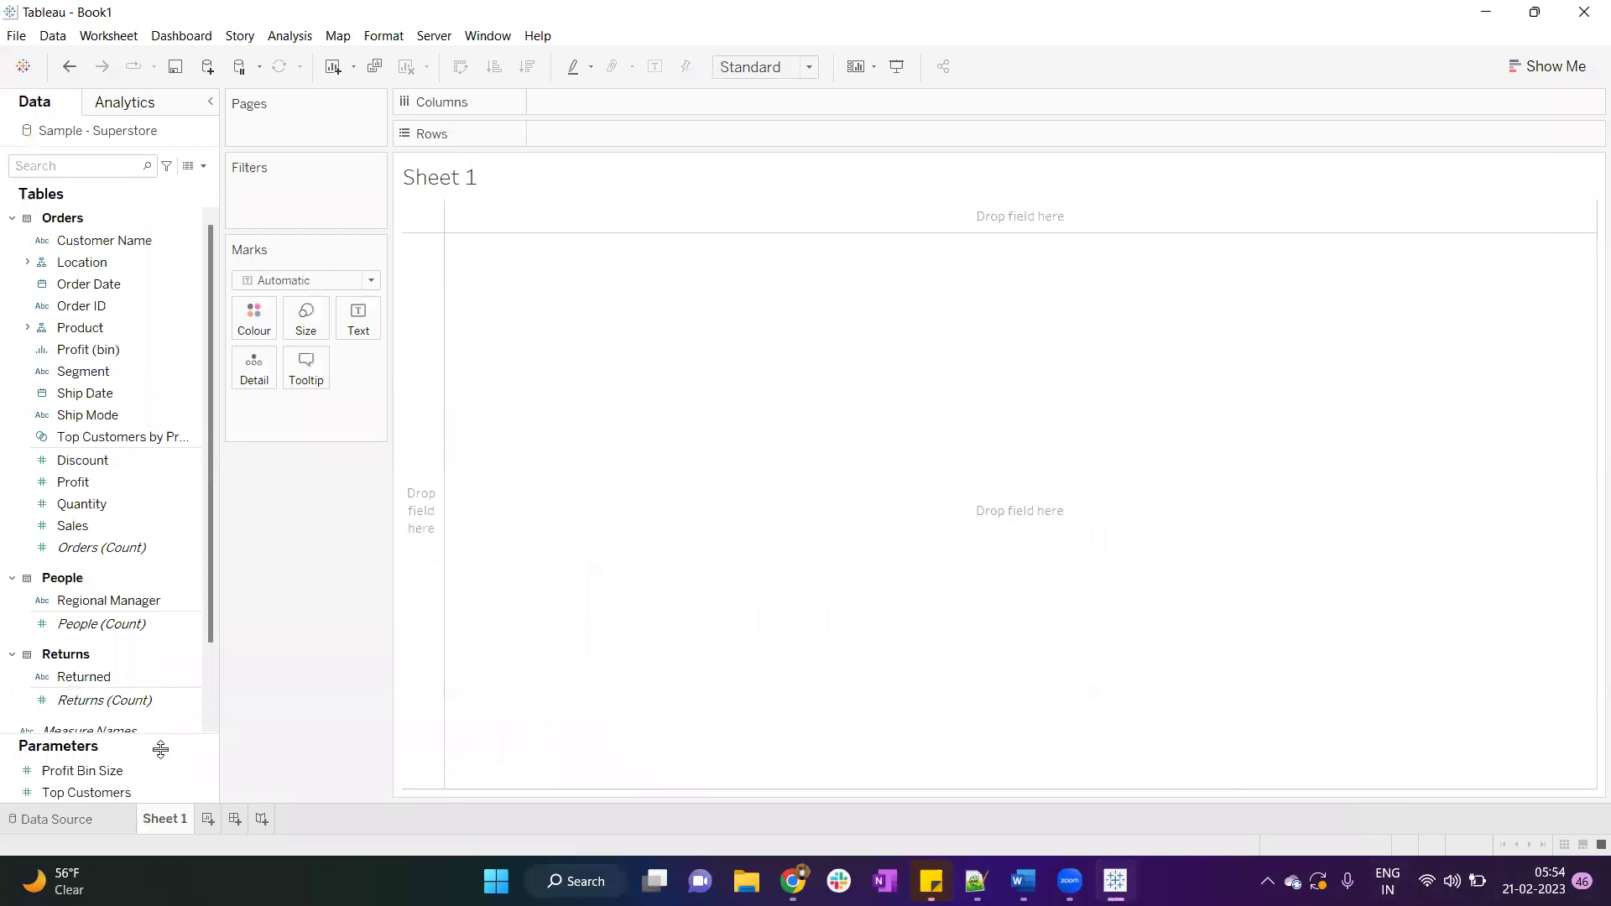
- Expand the Product hierarchy and place Category and Sub-Category on Rows
{"action": "left_click", "coordinate": [105, 242]}
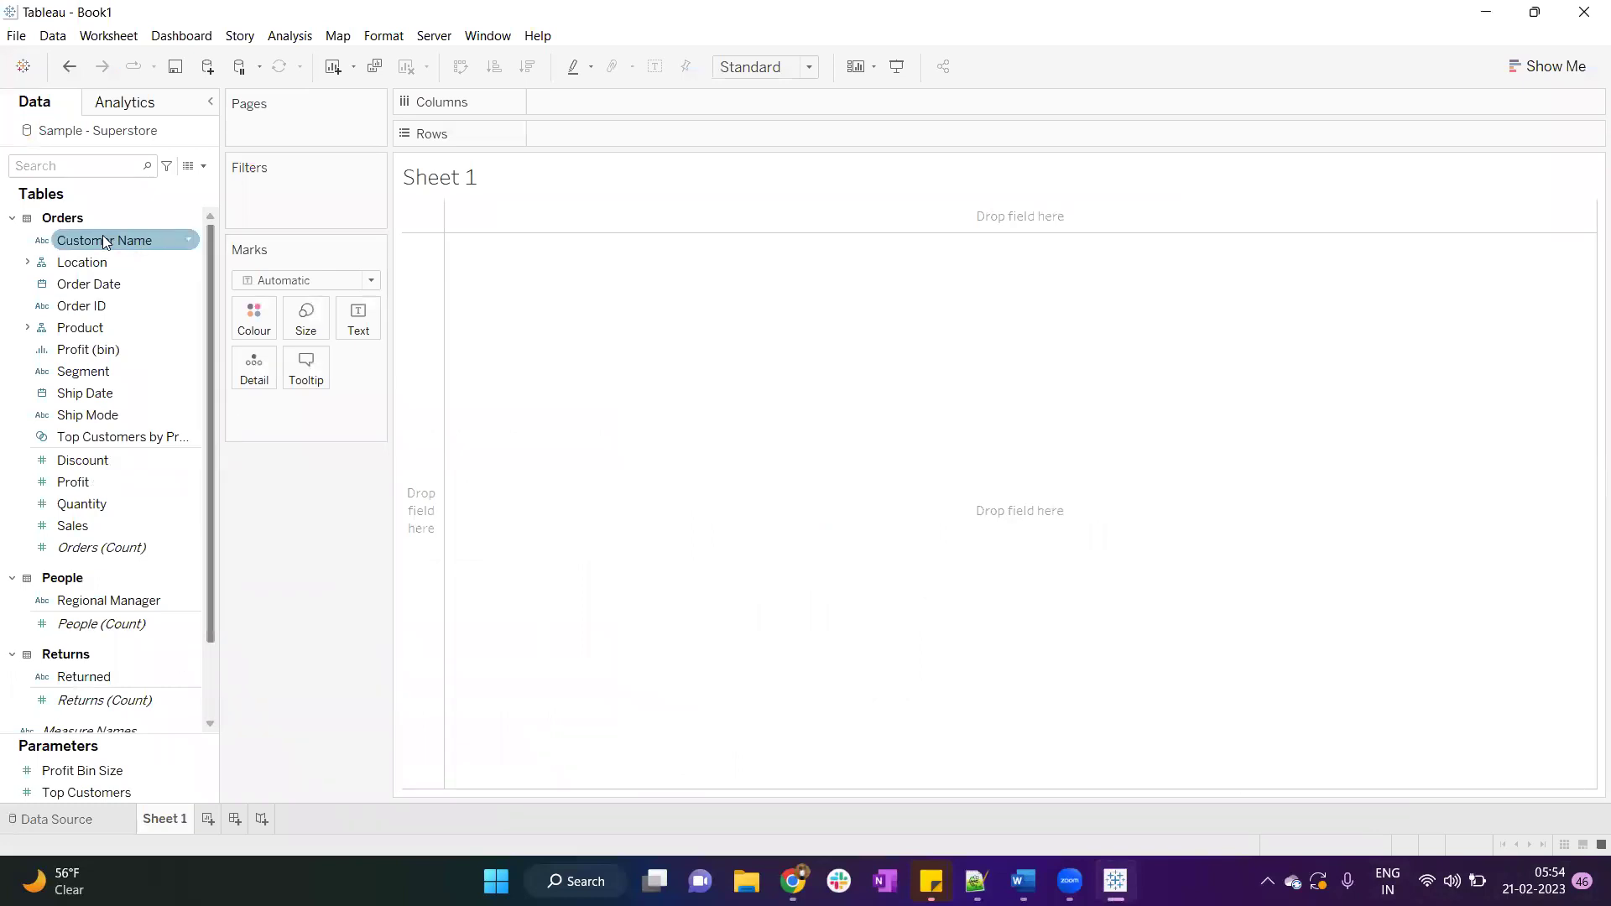
{"action": "left_click", "coordinate": [27, 327]}
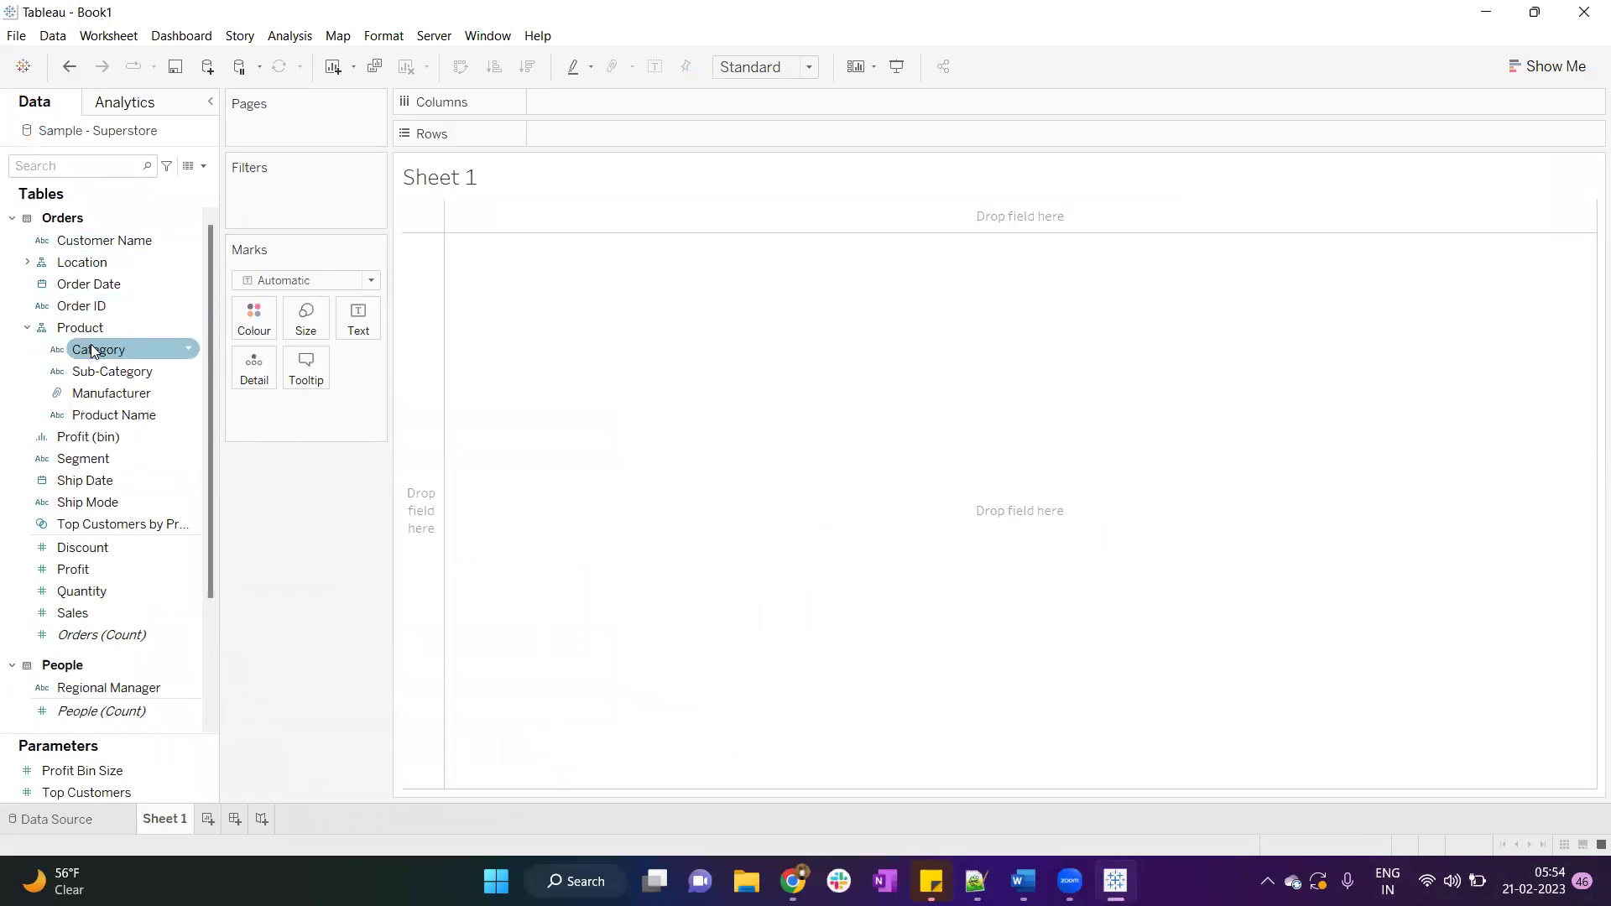
{"action": "mouse_move", "coordinate": [92, 350]}
{"action": "left_mouse_down"}
{"action": "mouse_move", "coordinate": [532, 114]}
{"action": "mouse_move", "coordinate": [570, 139]}
{"action": "mouse_move", "coordinate": [201, 337]}
{"action": "mouse_move", "coordinate": [717, 111]}
{"action": "mouse_move", "coordinate": [775, 141]}
{"action": "left_mouse_up"}
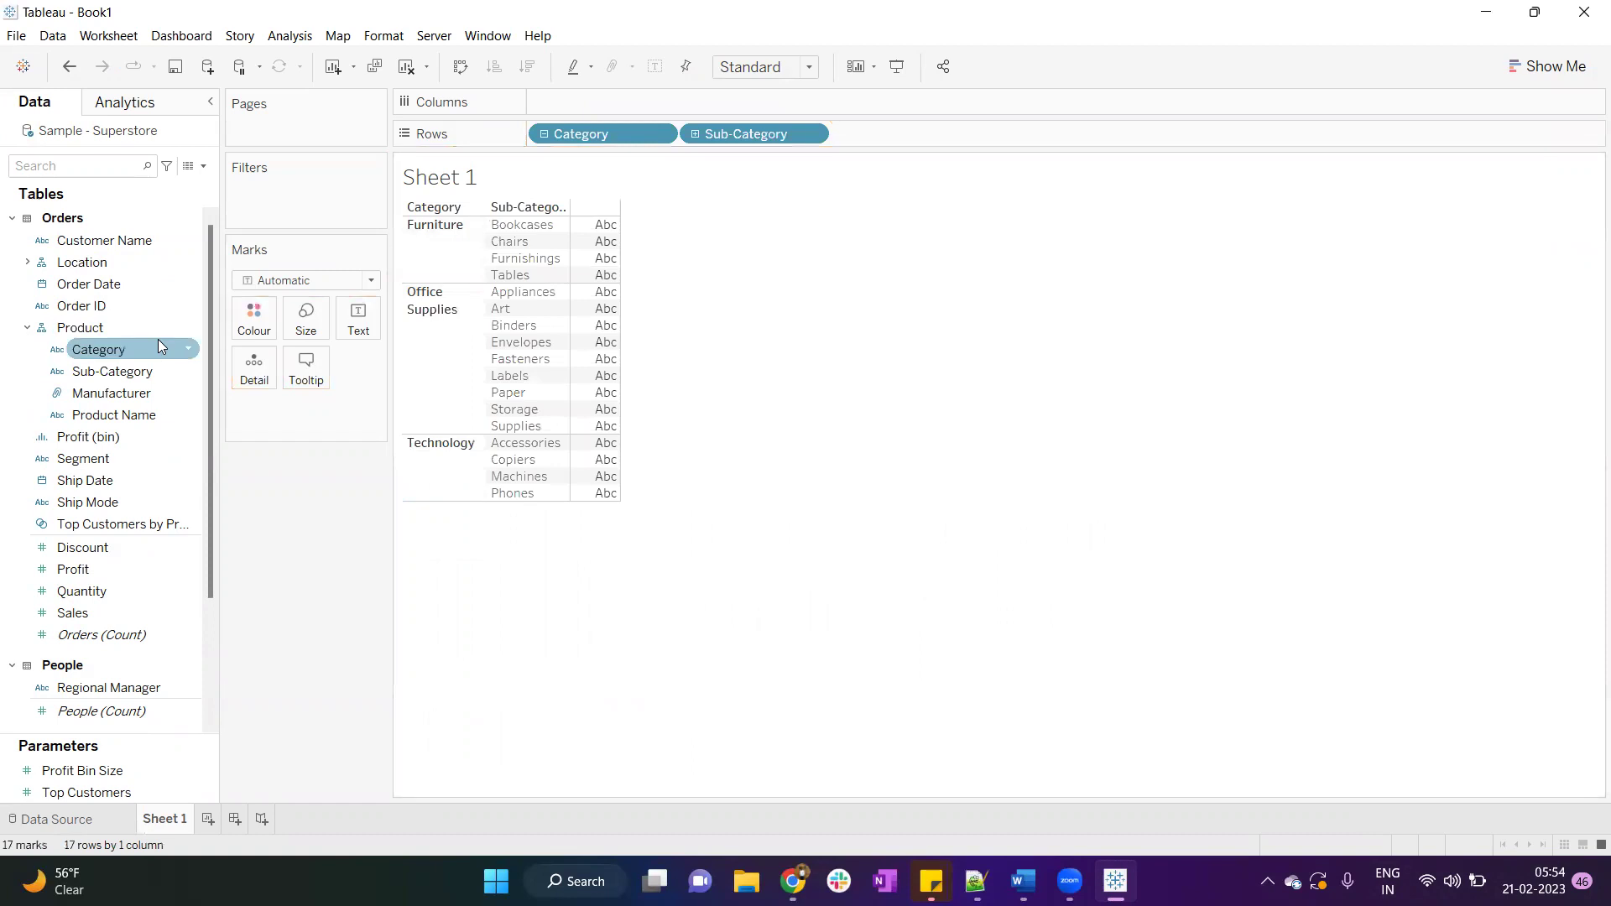
- Add Sales to Rows after Sub-Category and convert it to a discrete field
{"action": "scroll", "coordinate": [210, 564], "scroll_direction": "down", "scroll_amount": 2}
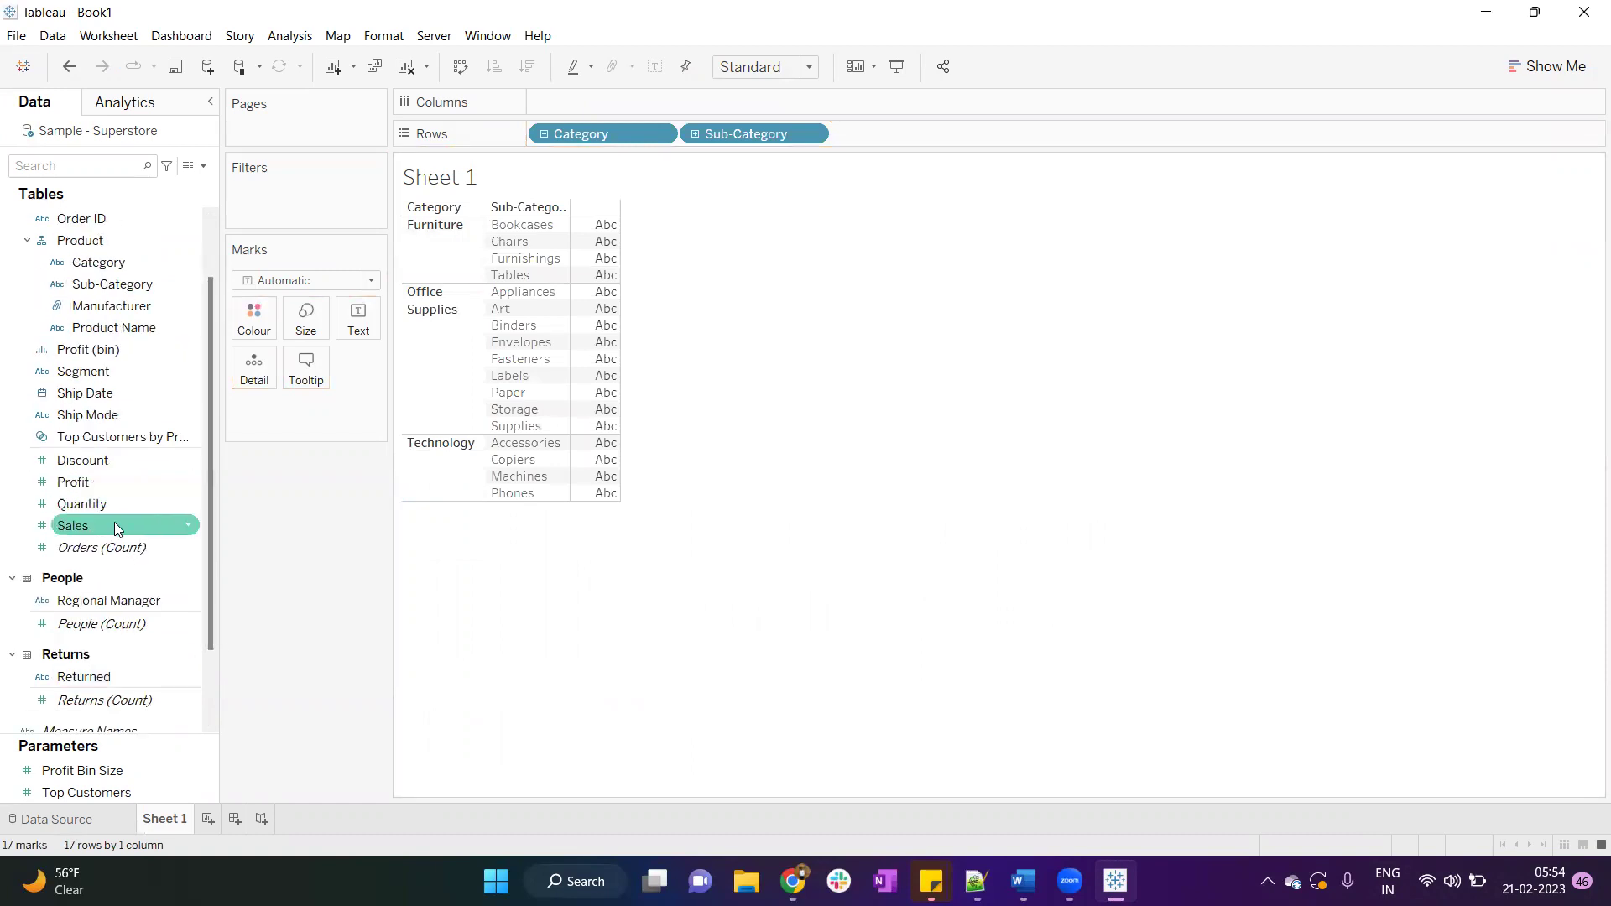
{"action": "left_click_drag", "start_coordinate": [114, 522], "coordinate": [949, 143]}
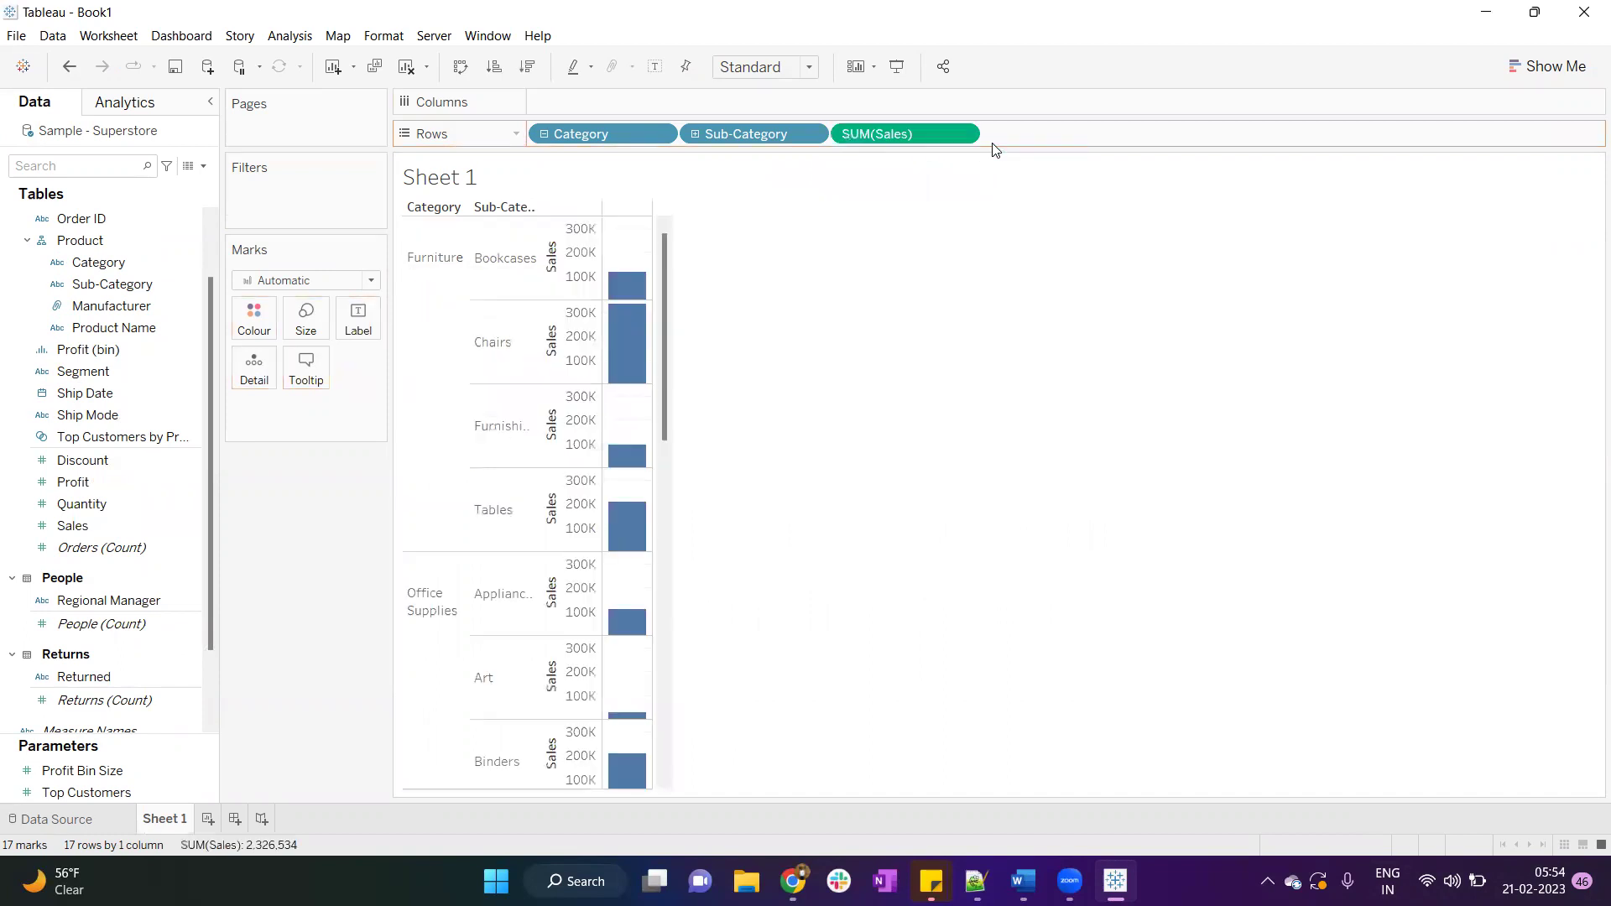
{"action": "right_click", "coordinate": [937, 141]}
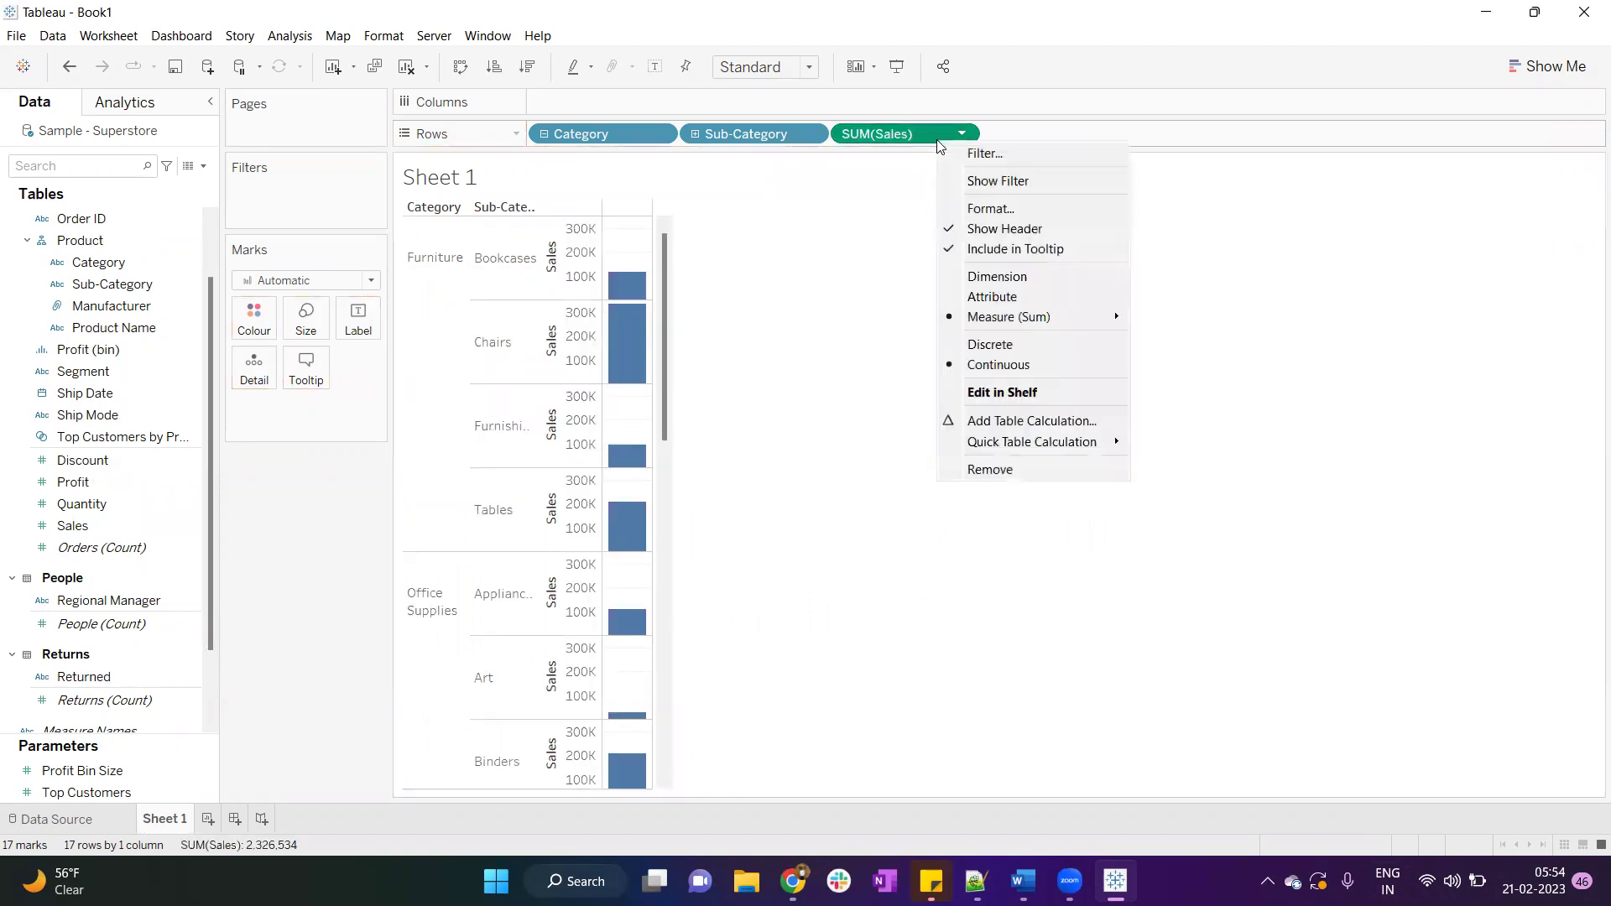
{"action": "left_click", "coordinate": [997, 347]}
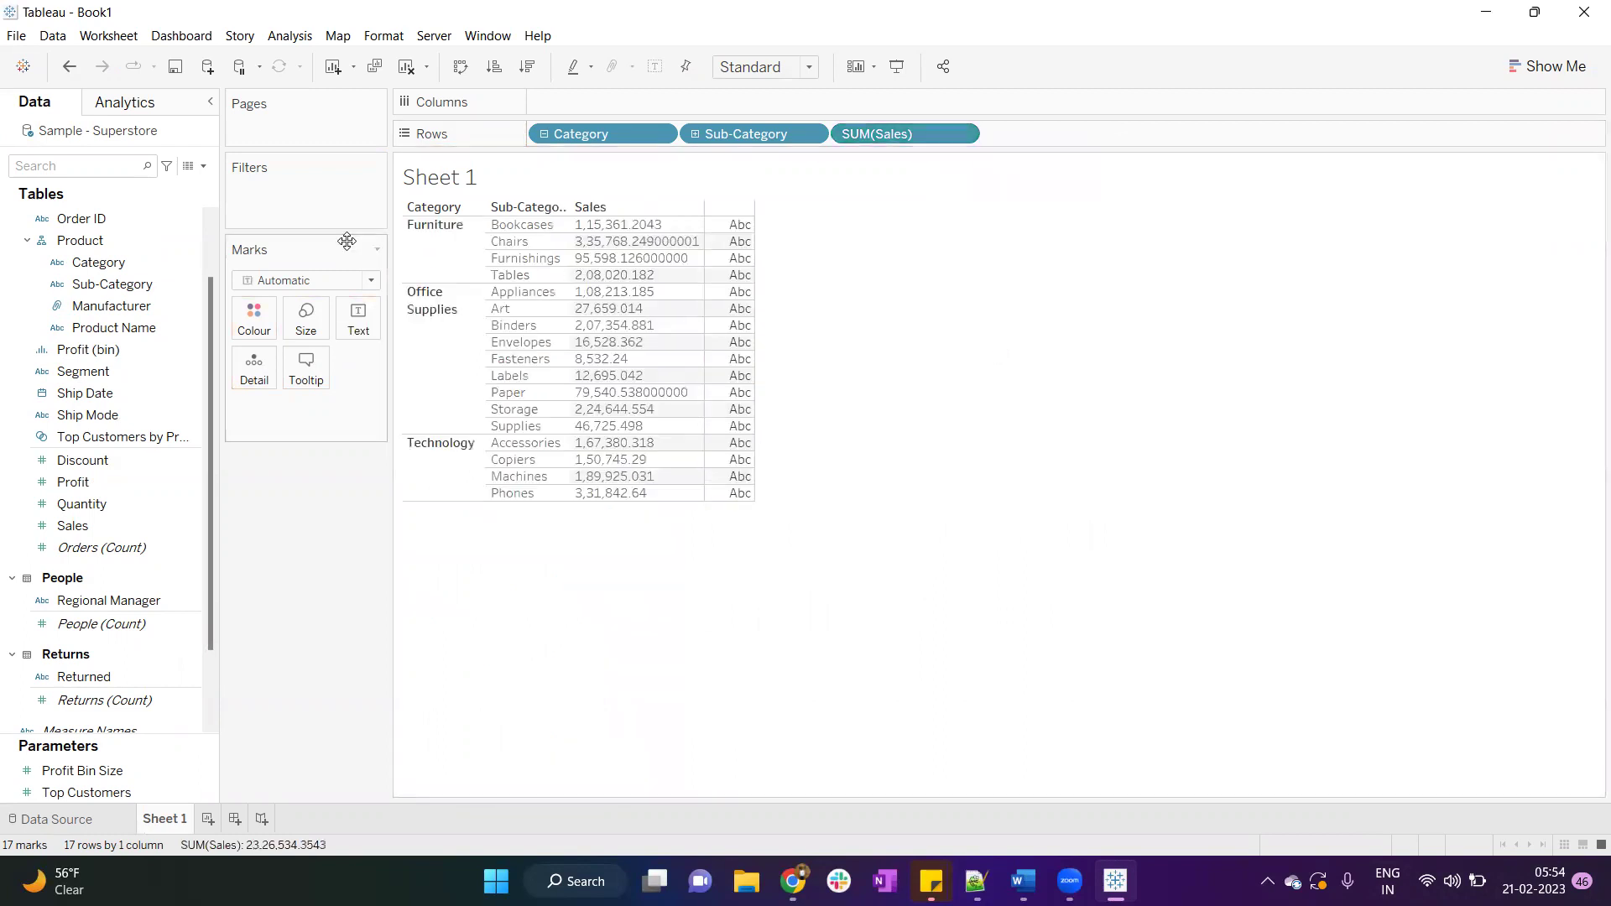
- Create a calculated field named "Fixed LOD"
{"action": "left_click", "coordinate": [204, 166]}
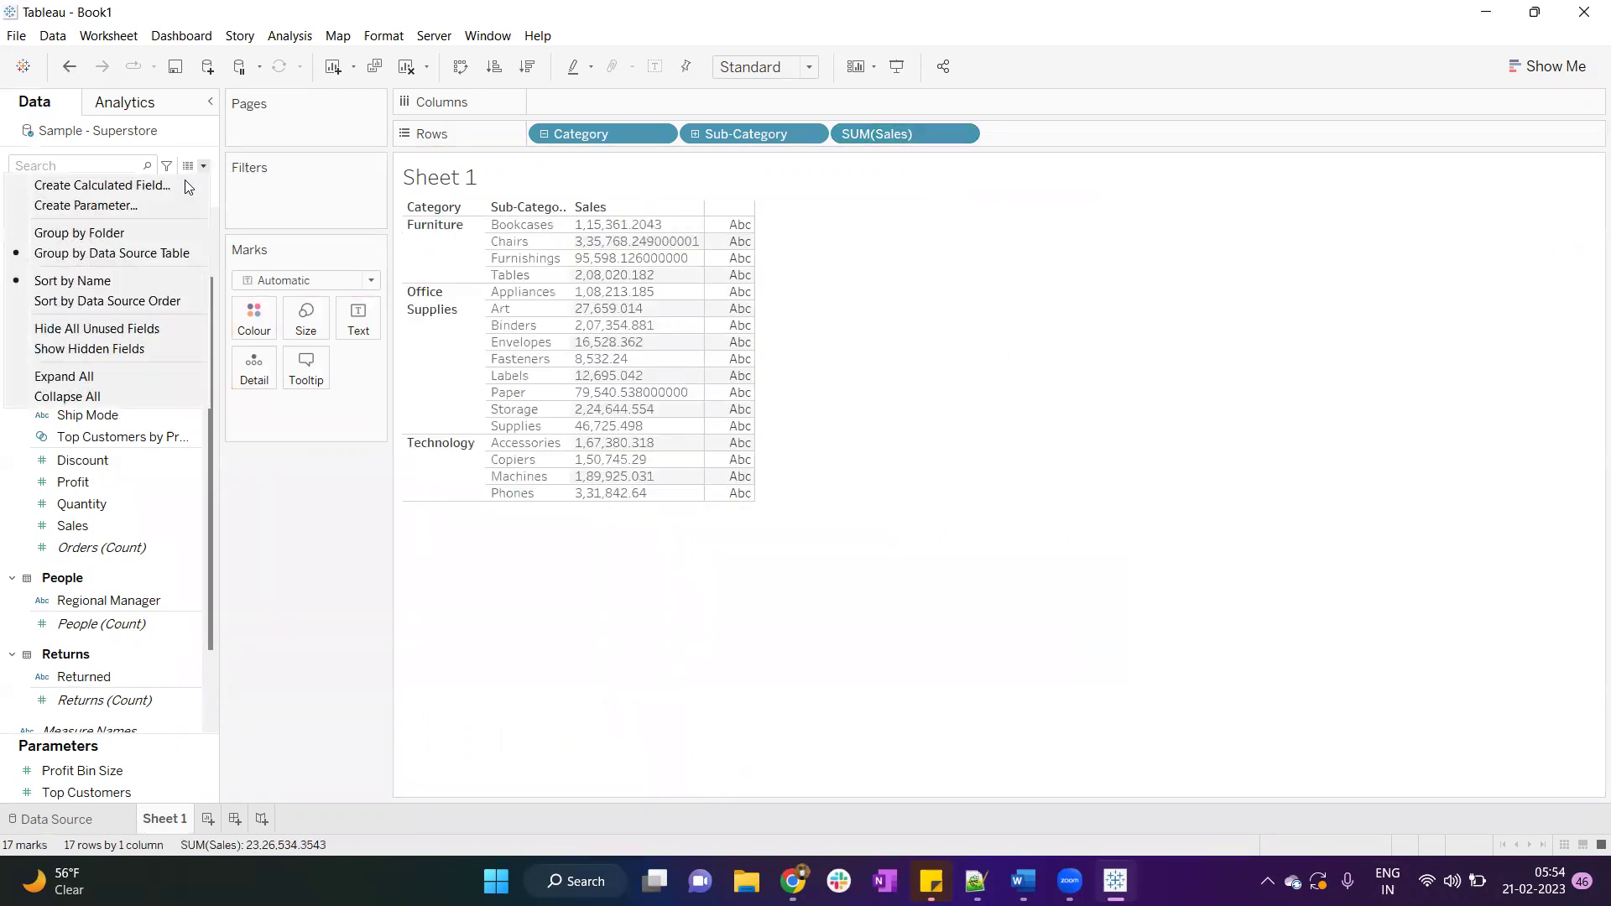
{"action": "left_click", "coordinate": [184, 185]}
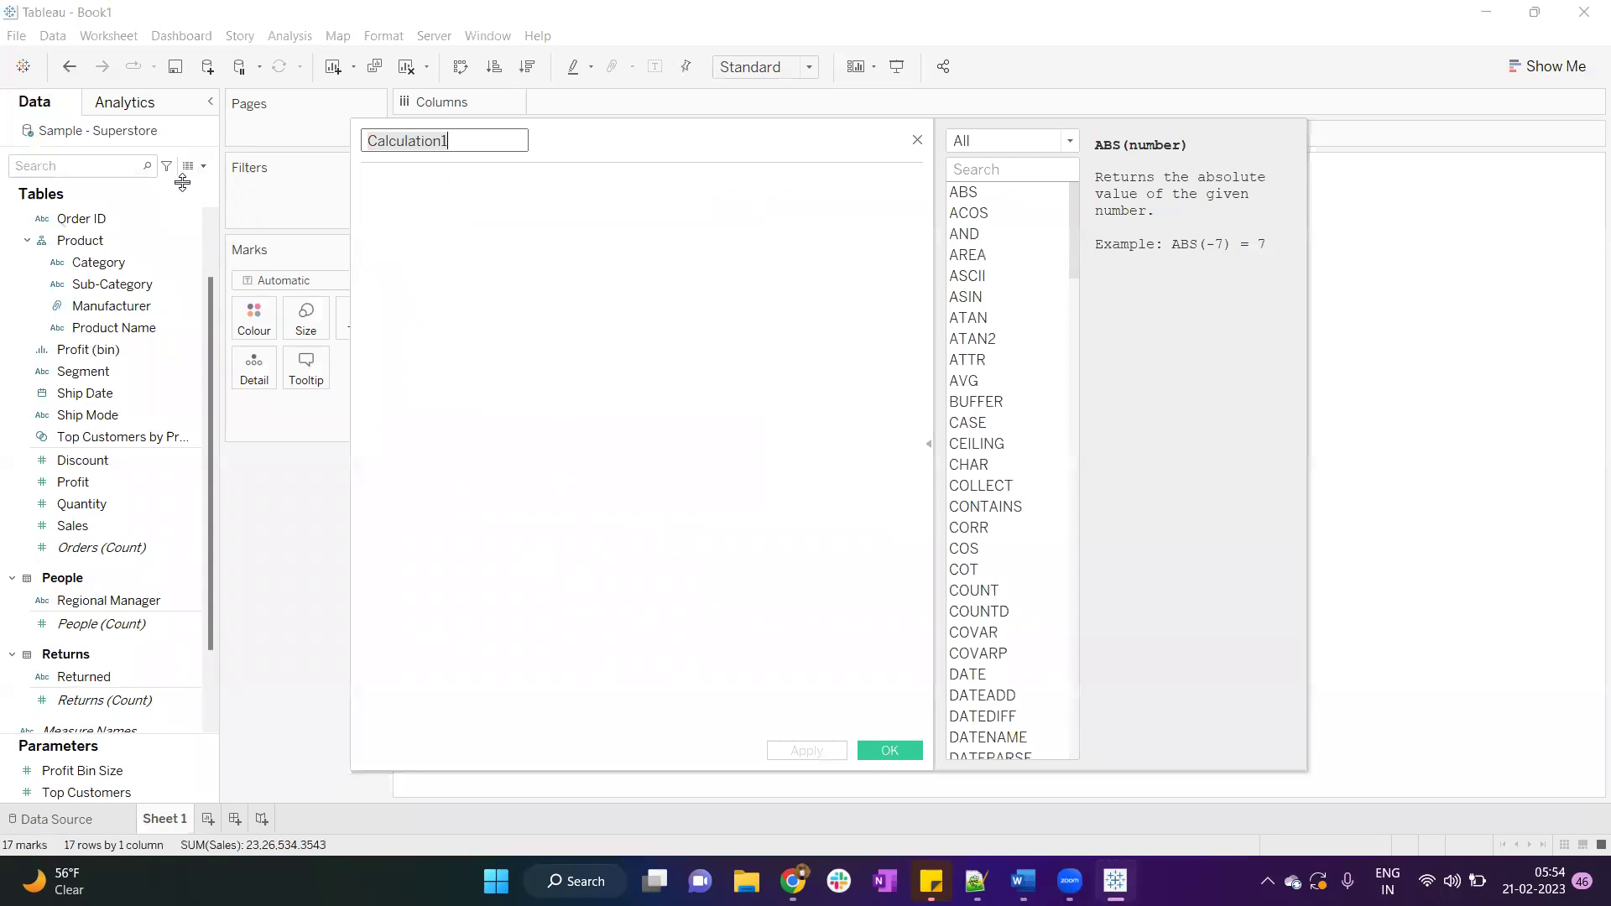
{"action": "type", "text": "Fix"}
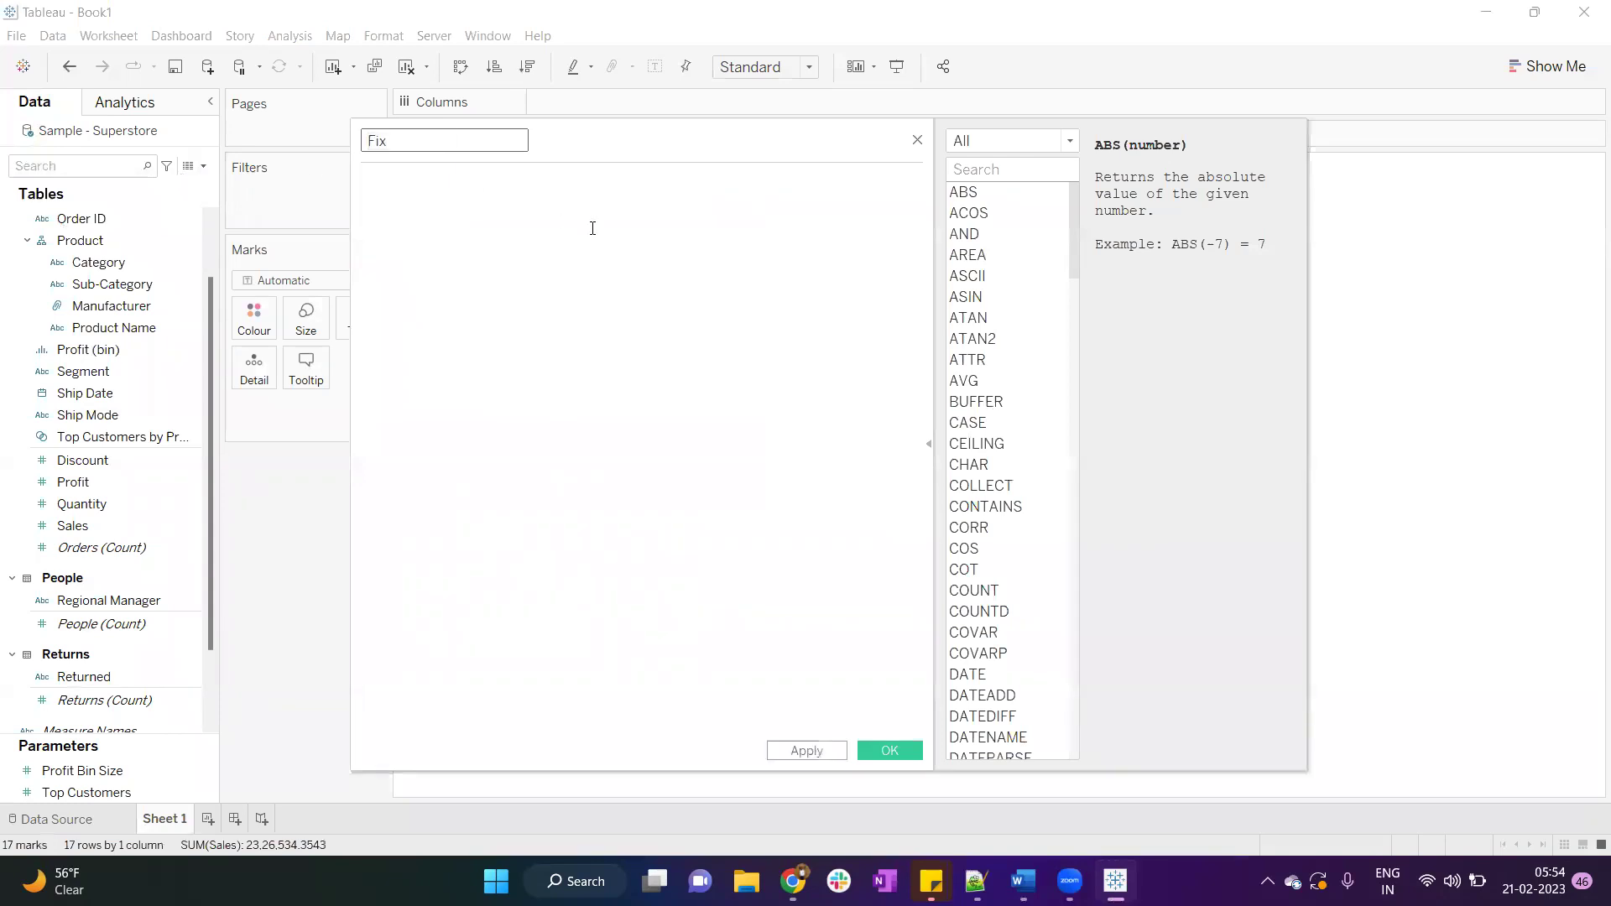
{"action": "type", "text": "d"}
{"action": "key", "text": "BackSpace"}
{"action": "type", "text": "ed LOD"}
- Enter the formula {fixed [Category]: SUM([Sales])} for the Fixed LOD calculation and save it
{"action": "left_click", "coordinate": [592, 229]}
{"action": "type", "text": "{}"}
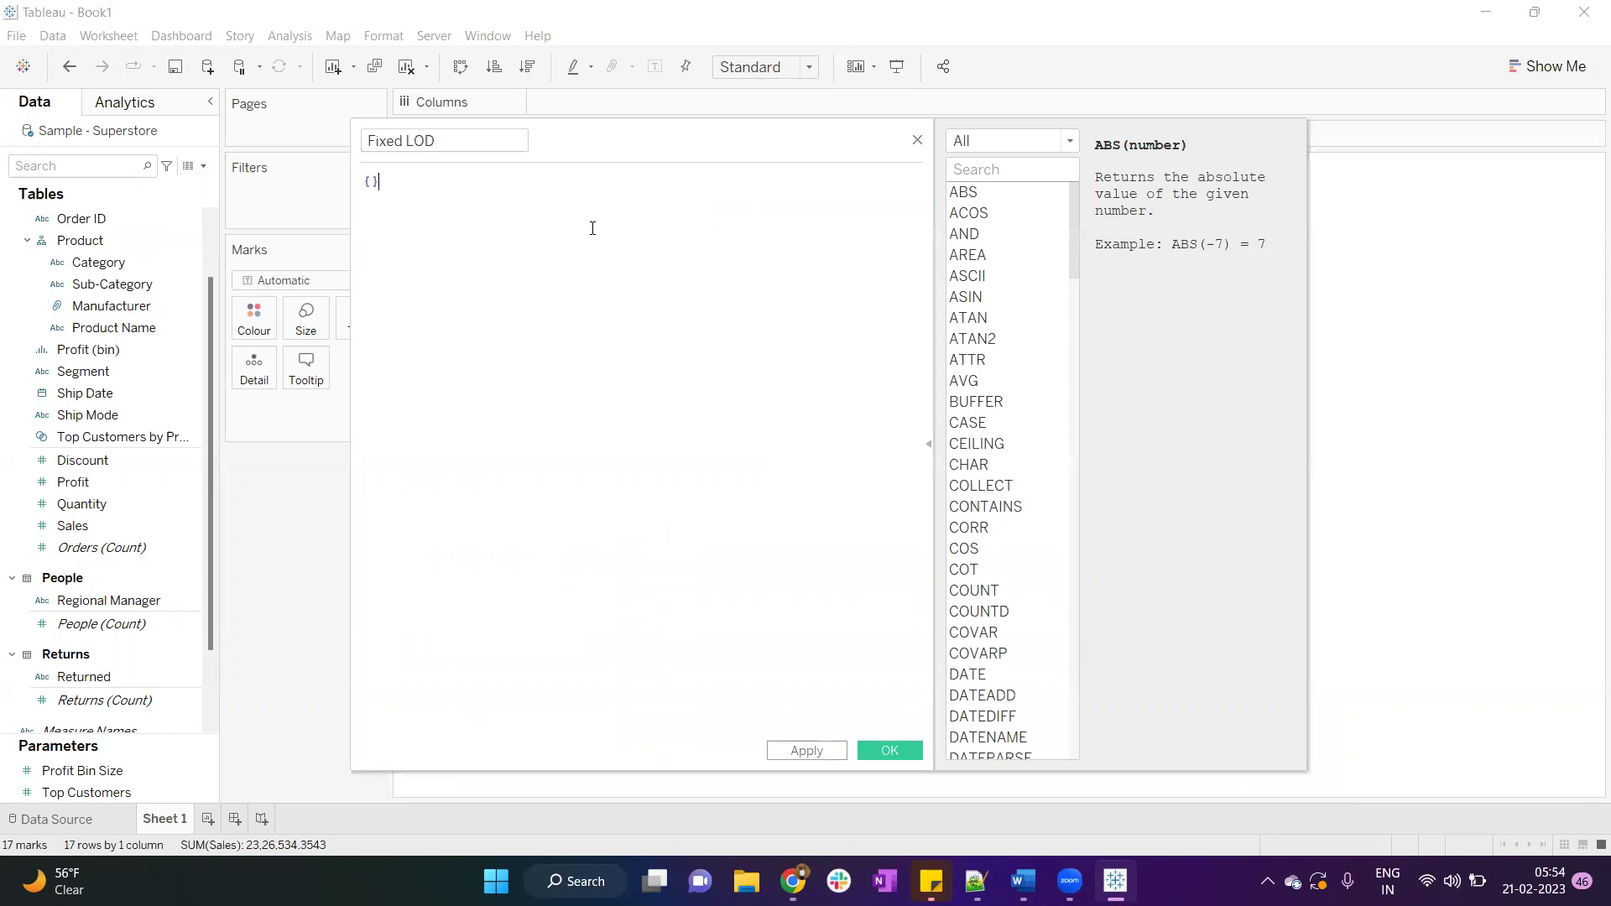
{"action": "type", "text": "fixed cate"}
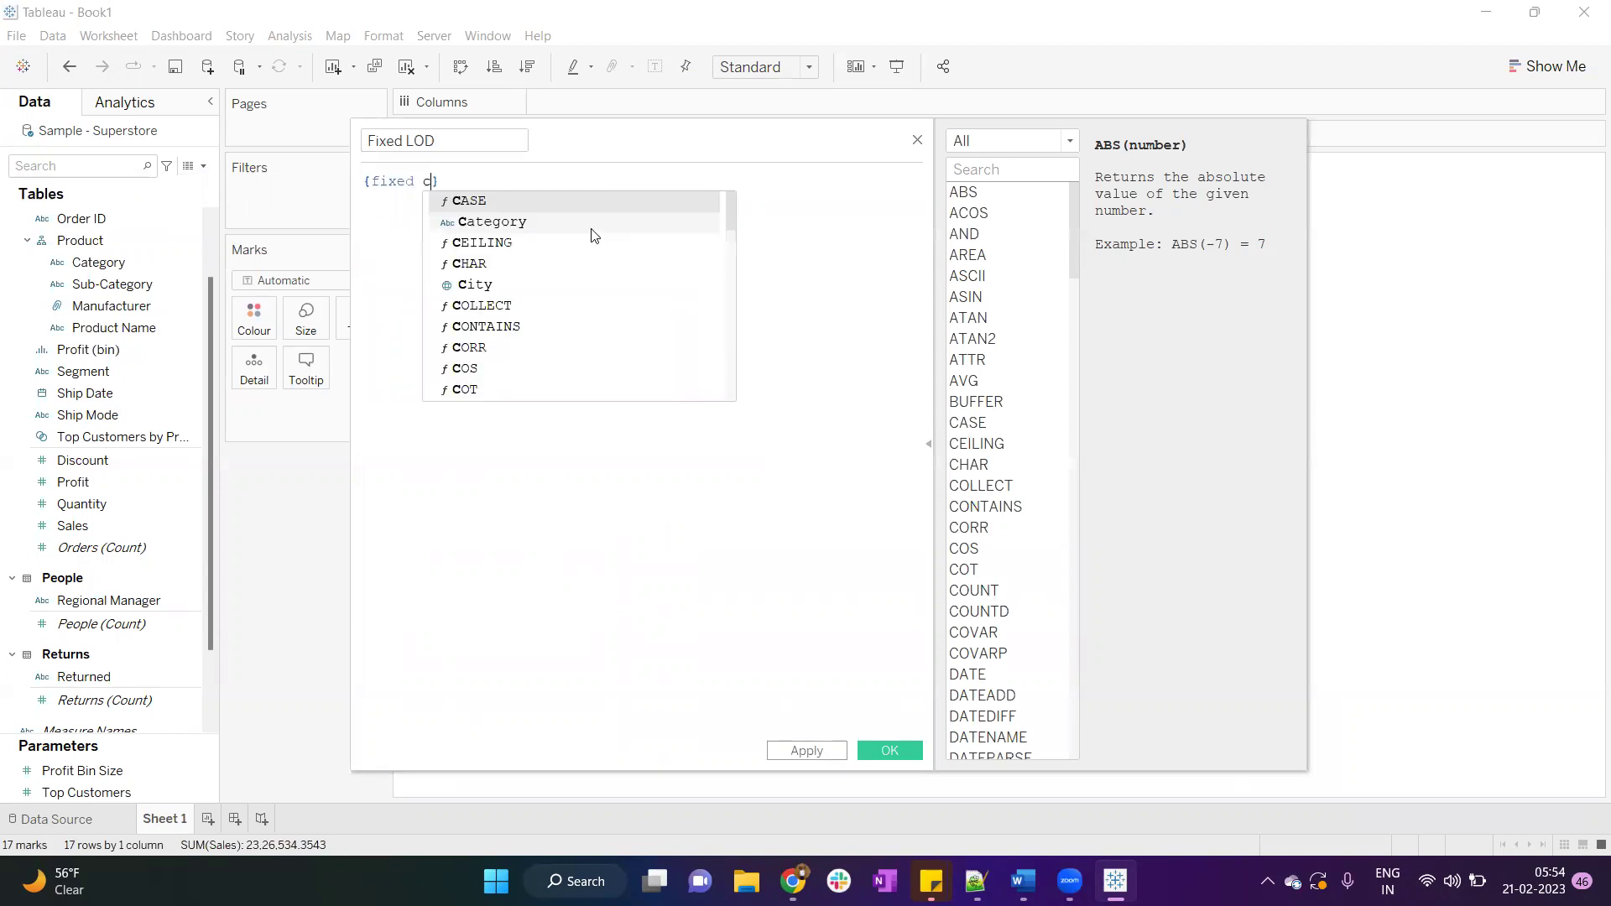
{"action": "key", "text": "Return"}
{"action": "type", "text": ": s"}
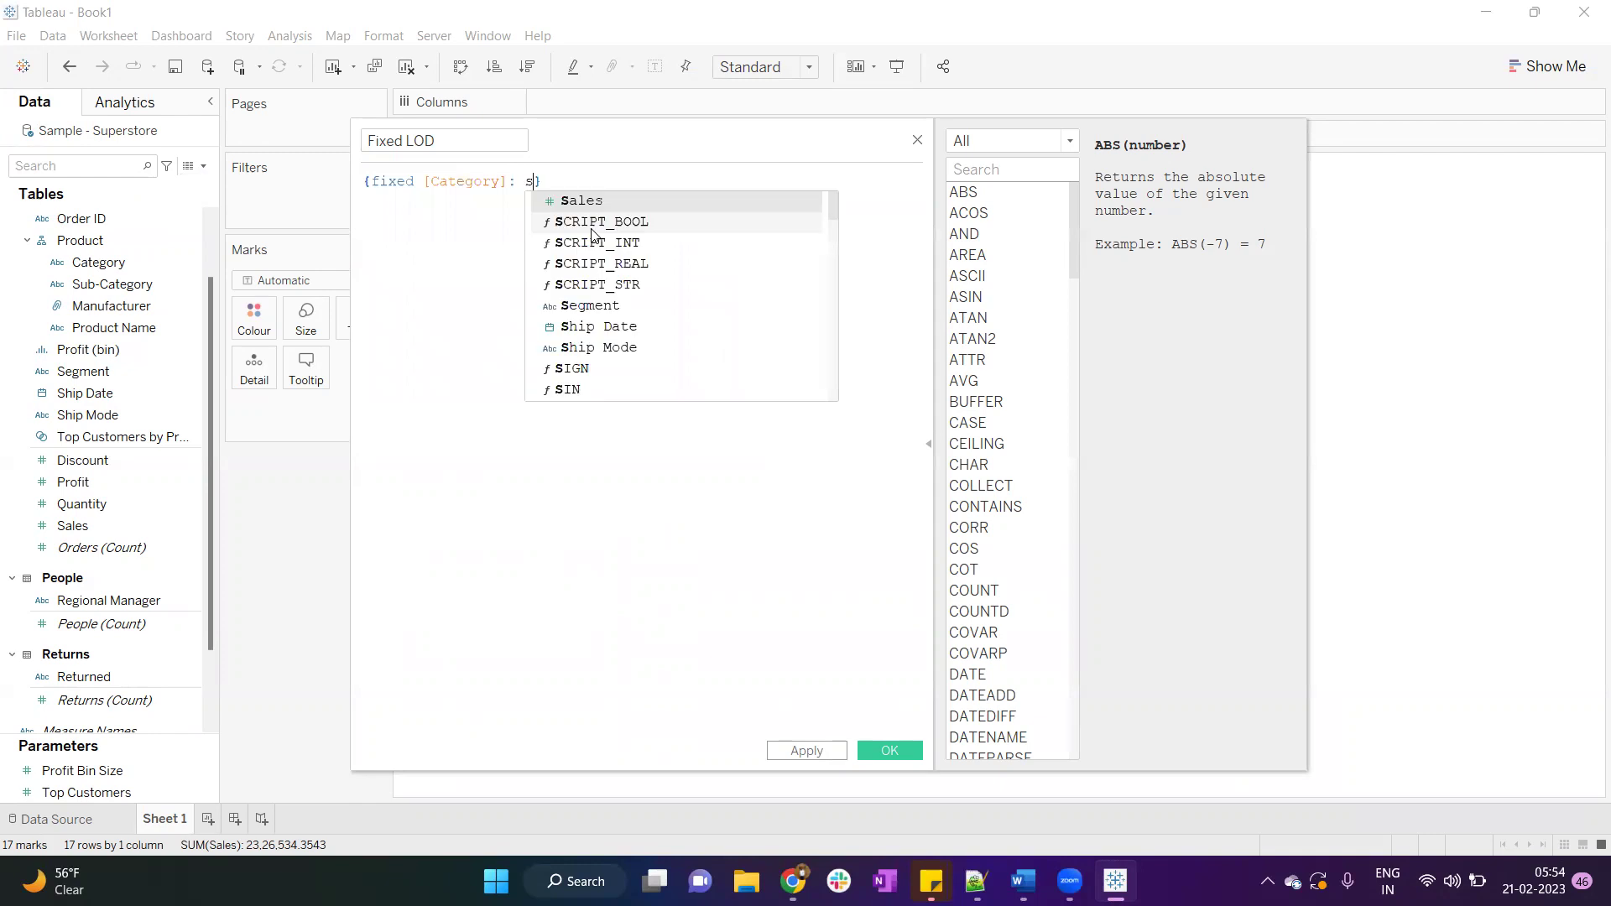
{"action": "type", "text": "um"}
{"action": "key", "text": "Return"}
{"action": "type", "text": "sal)"}
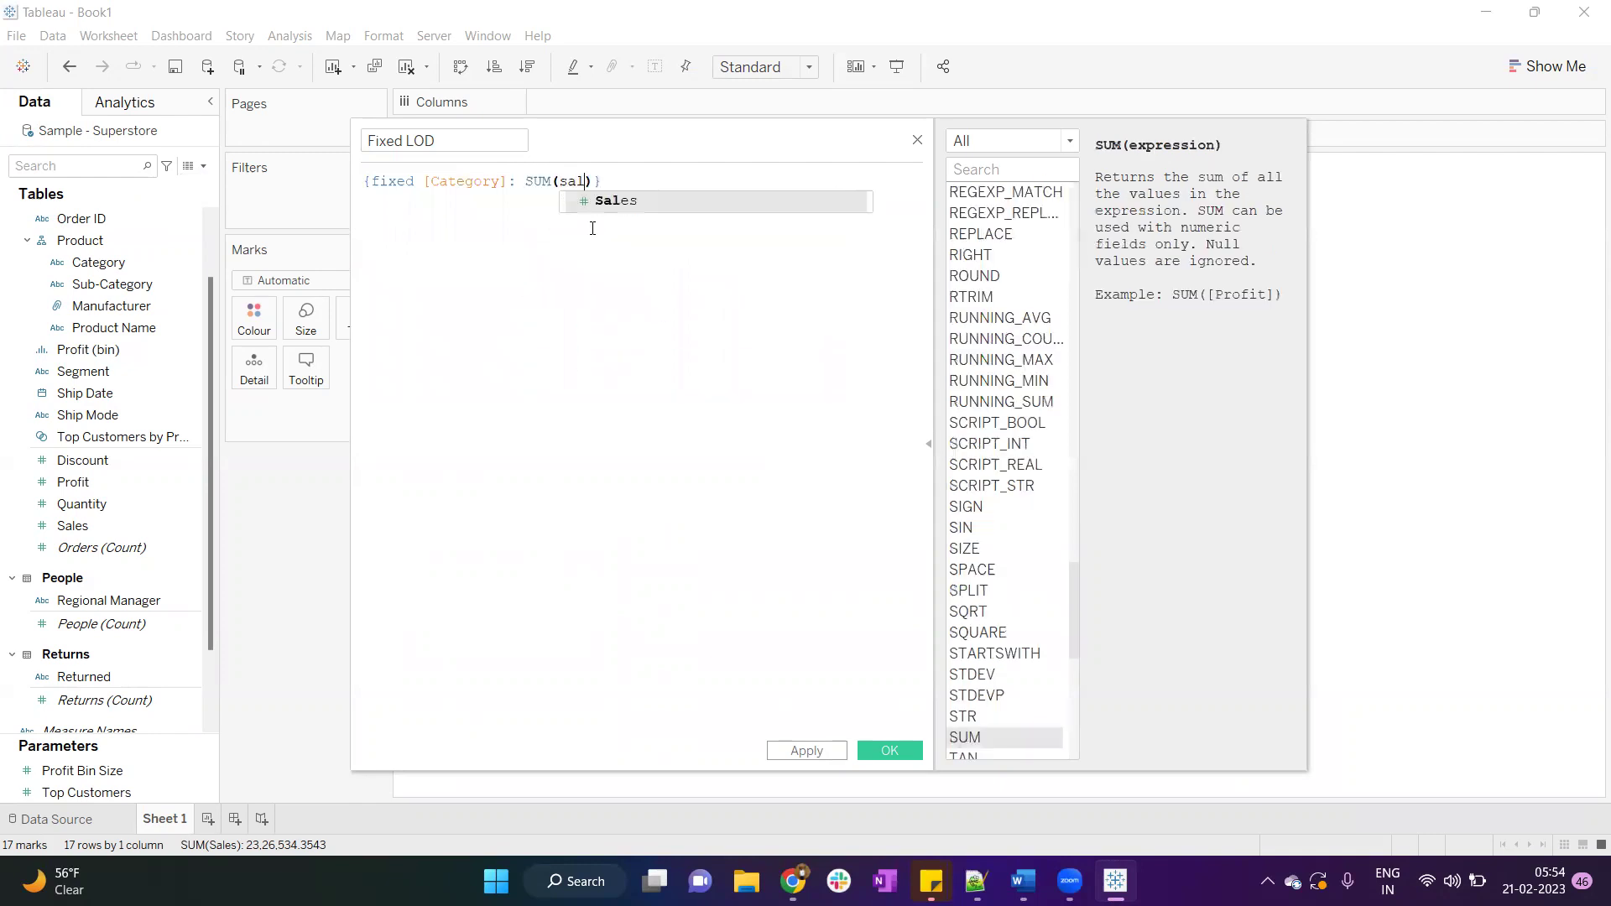
{"action": "key", "text": "Return"}
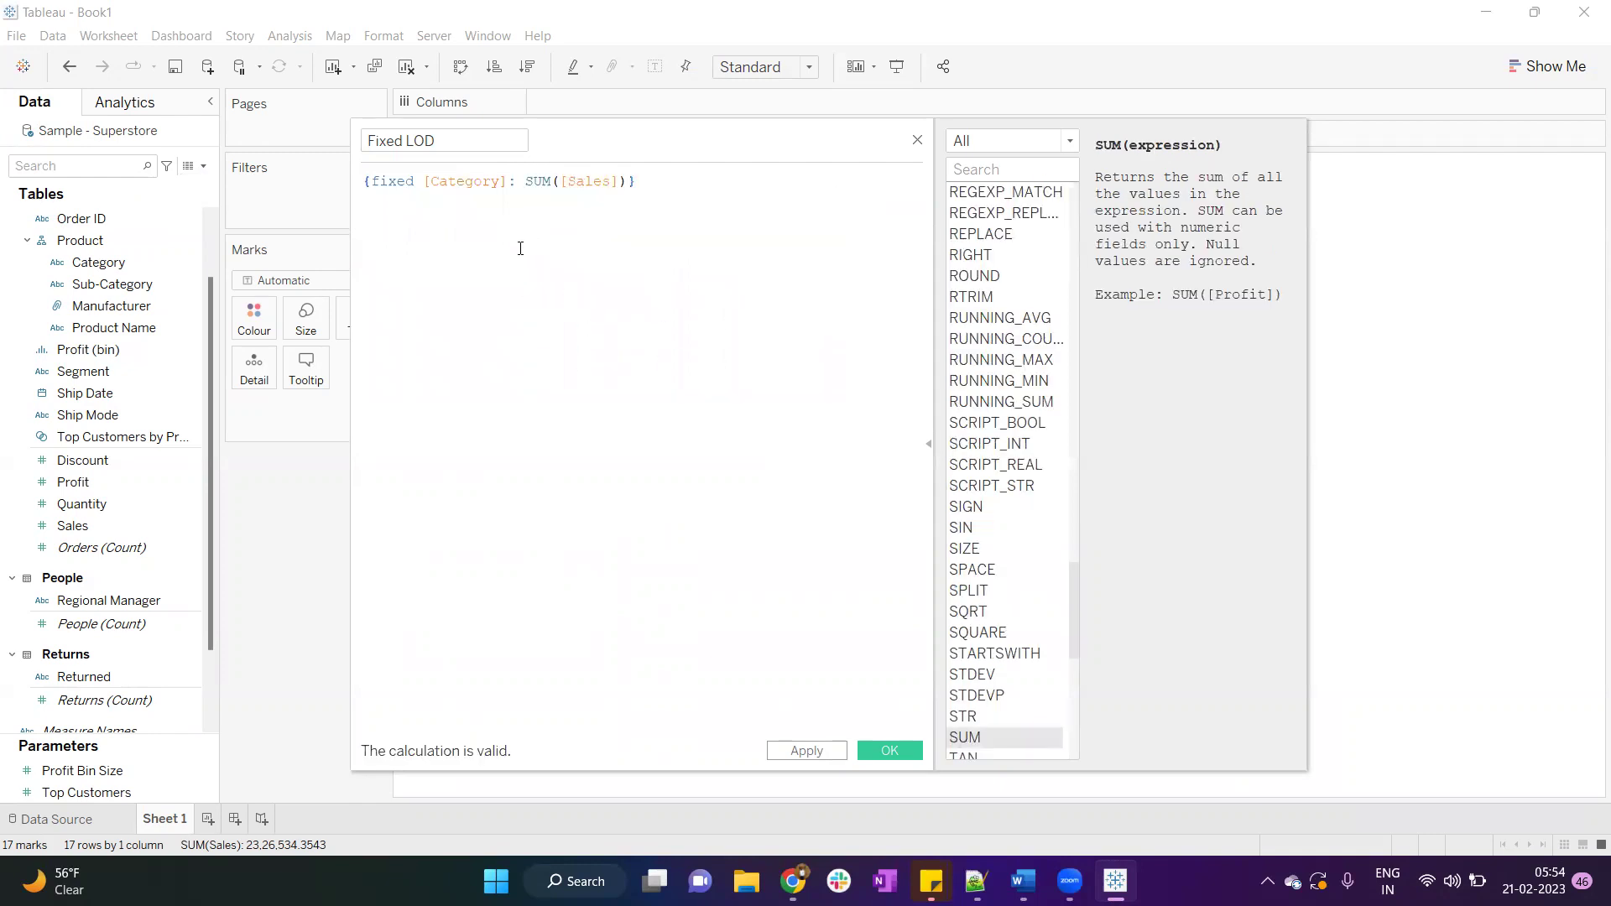
{"action": "left_click", "coordinate": [890, 750]}
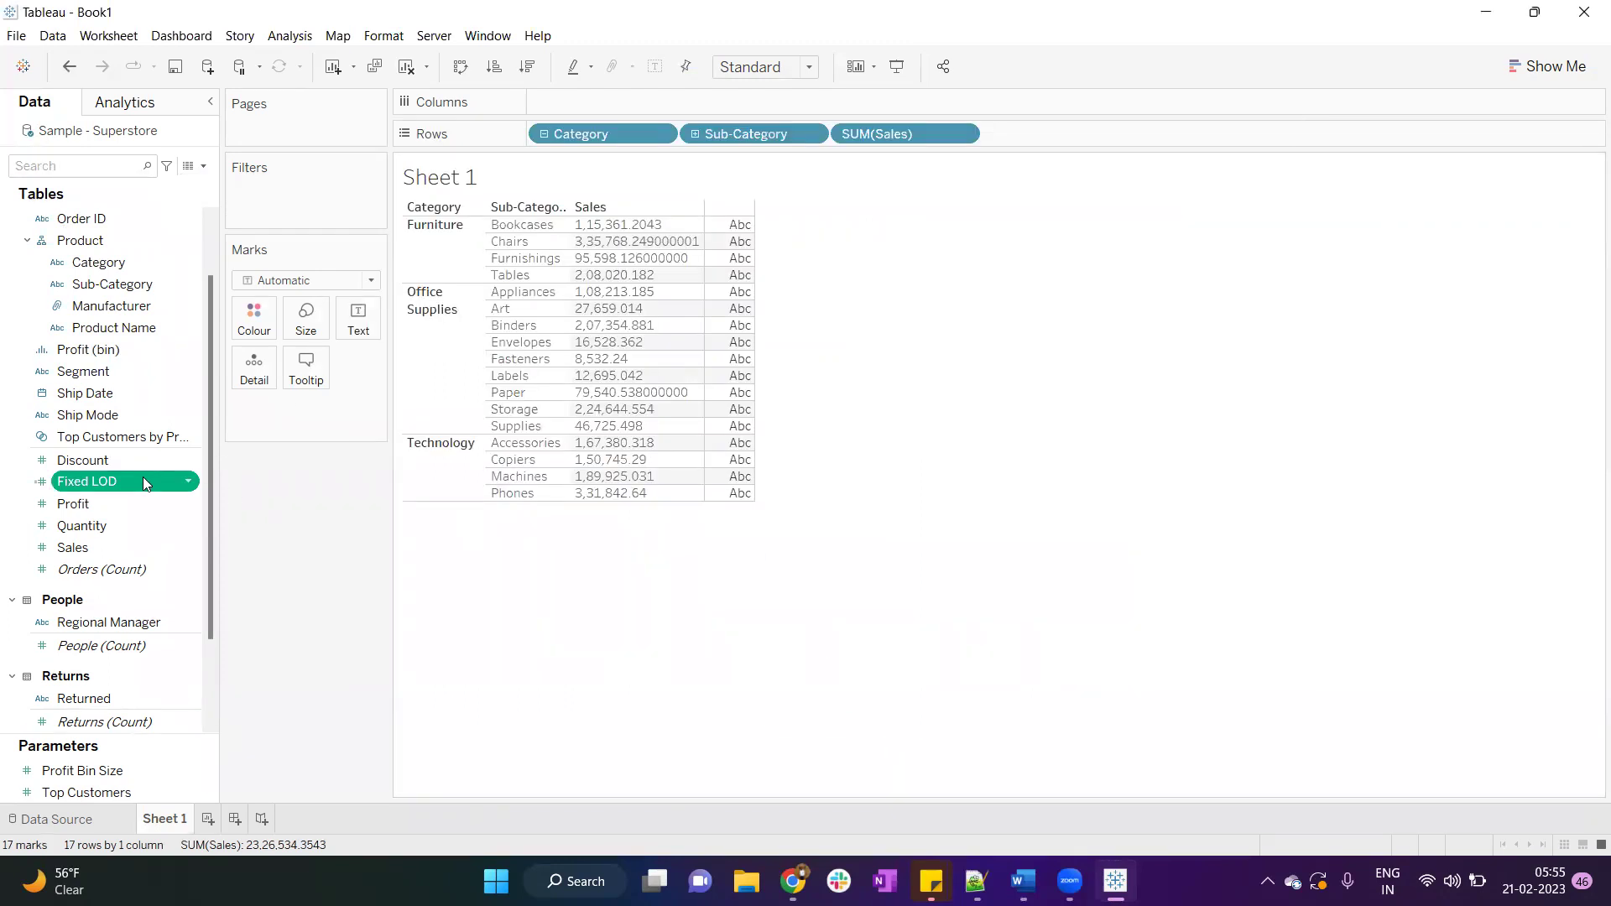
- Add the Fixed LOD field to Rows after Sales and convert it to discrete
{"action": "left_click_drag", "start_coordinate": [142, 481], "coordinate": [1158, 136]}
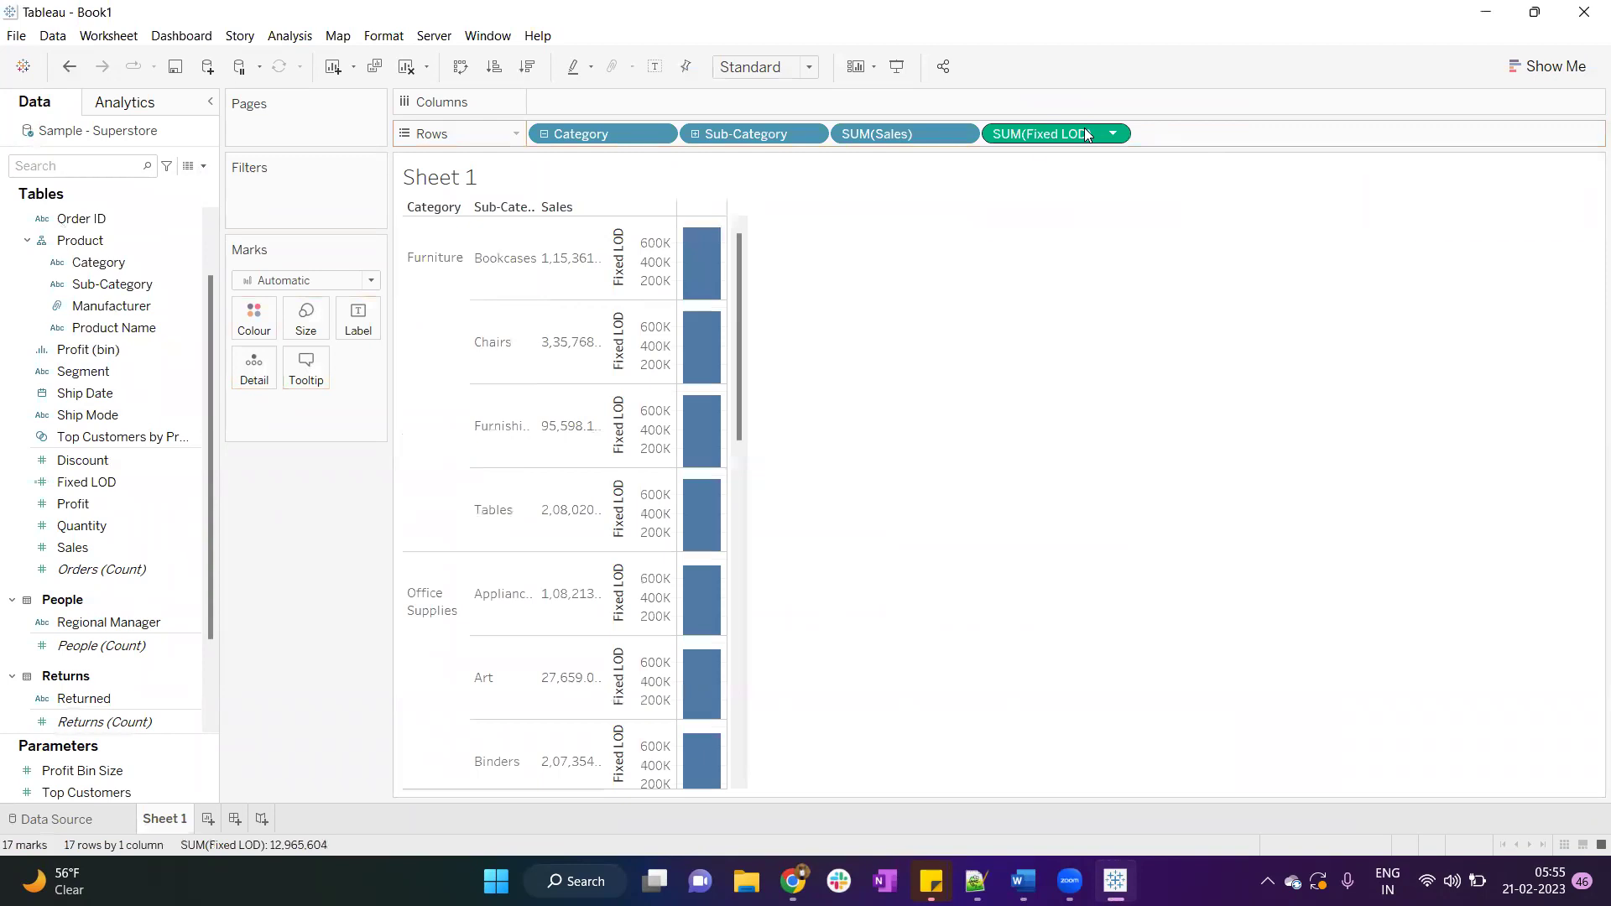
{"action": "right_click", "coordinate": [1086, 134]}
{"action": "left_click", "coordinate": [1151, 332]}
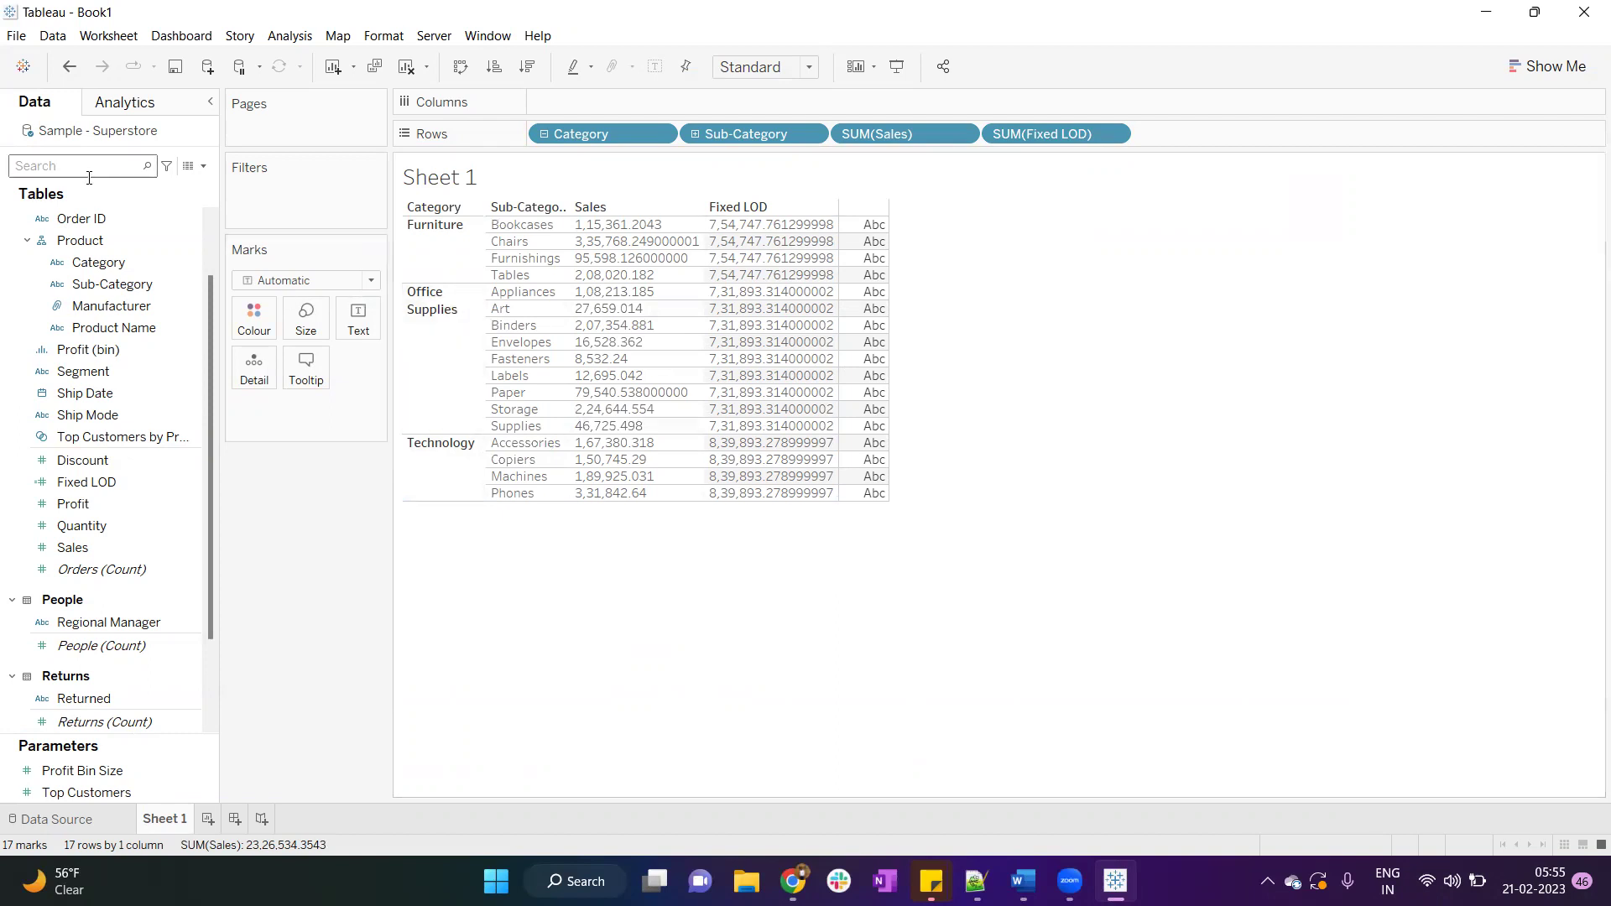
- Add a Sub-Category filter with all values selected and show its filter control beside the view
{"action": "left_click", "coordinate": [128, 290]}
{"action": "left_click_drag", "start_coordinate": [127, 290], "coordinate": [270, 223]}
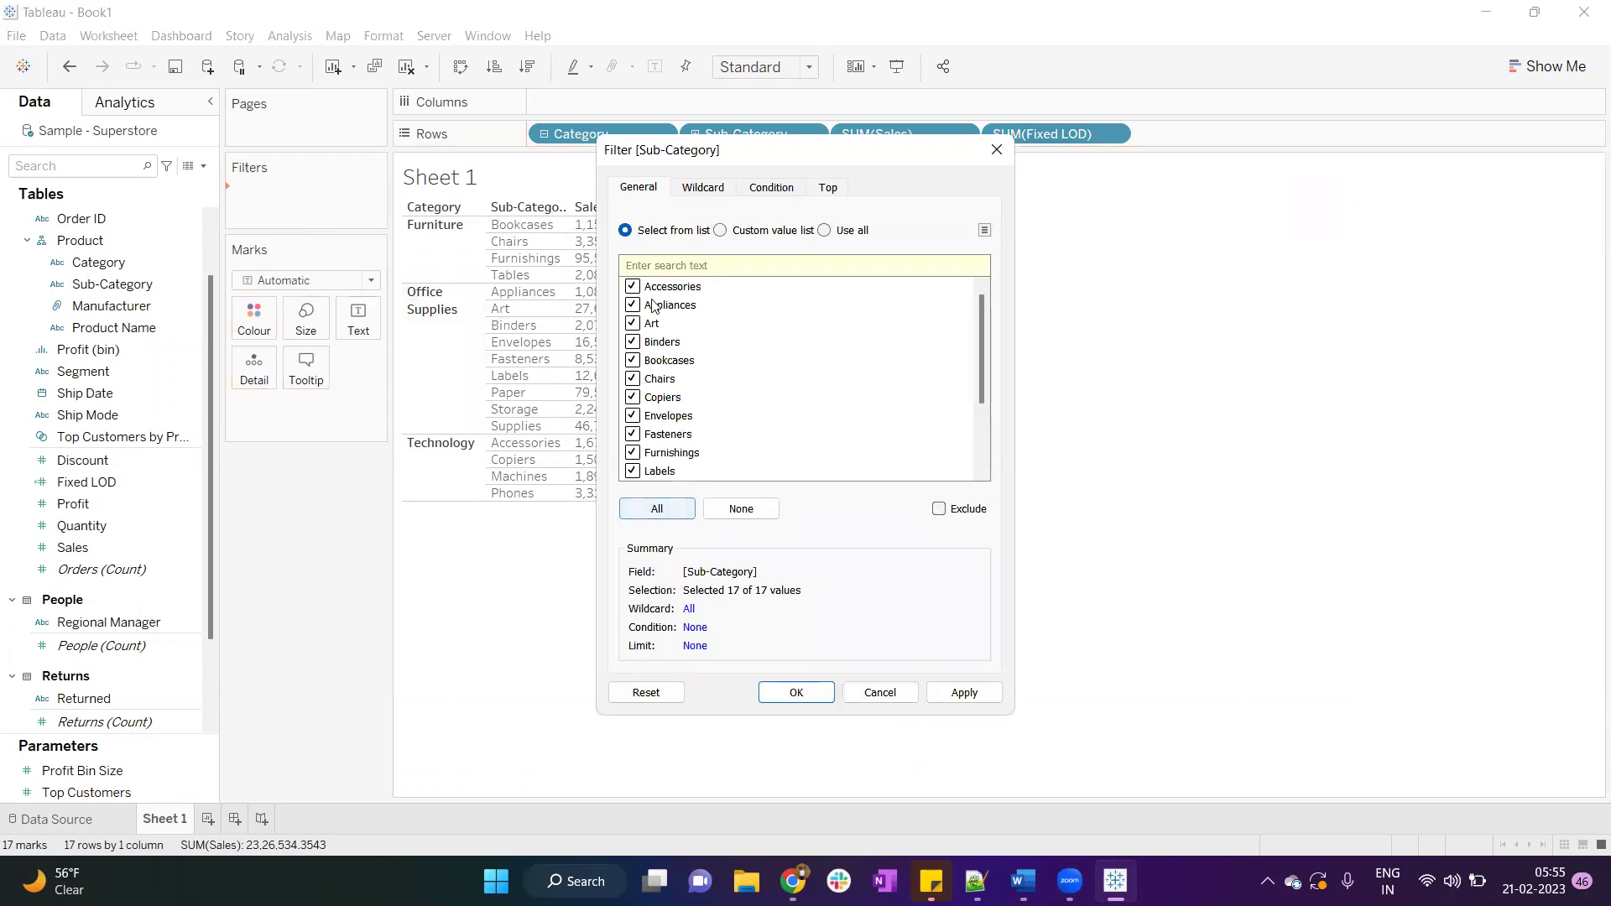
{"action": "left_click", "coordinate": [659, 509]}
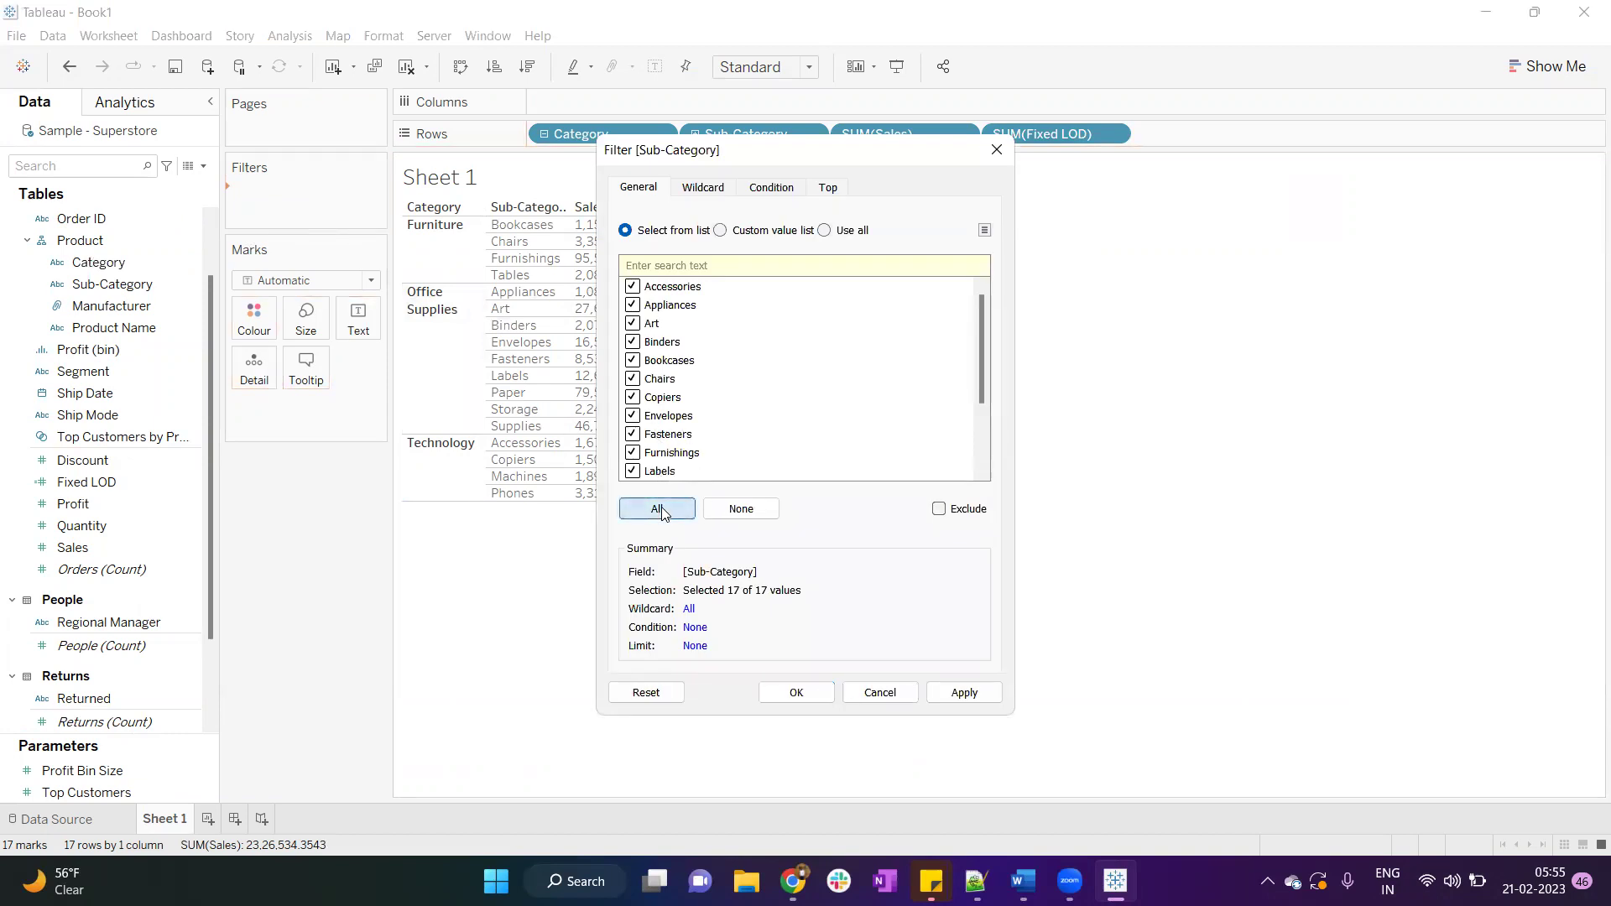
{"action": "left_click", "coordinate": [796, 692]}
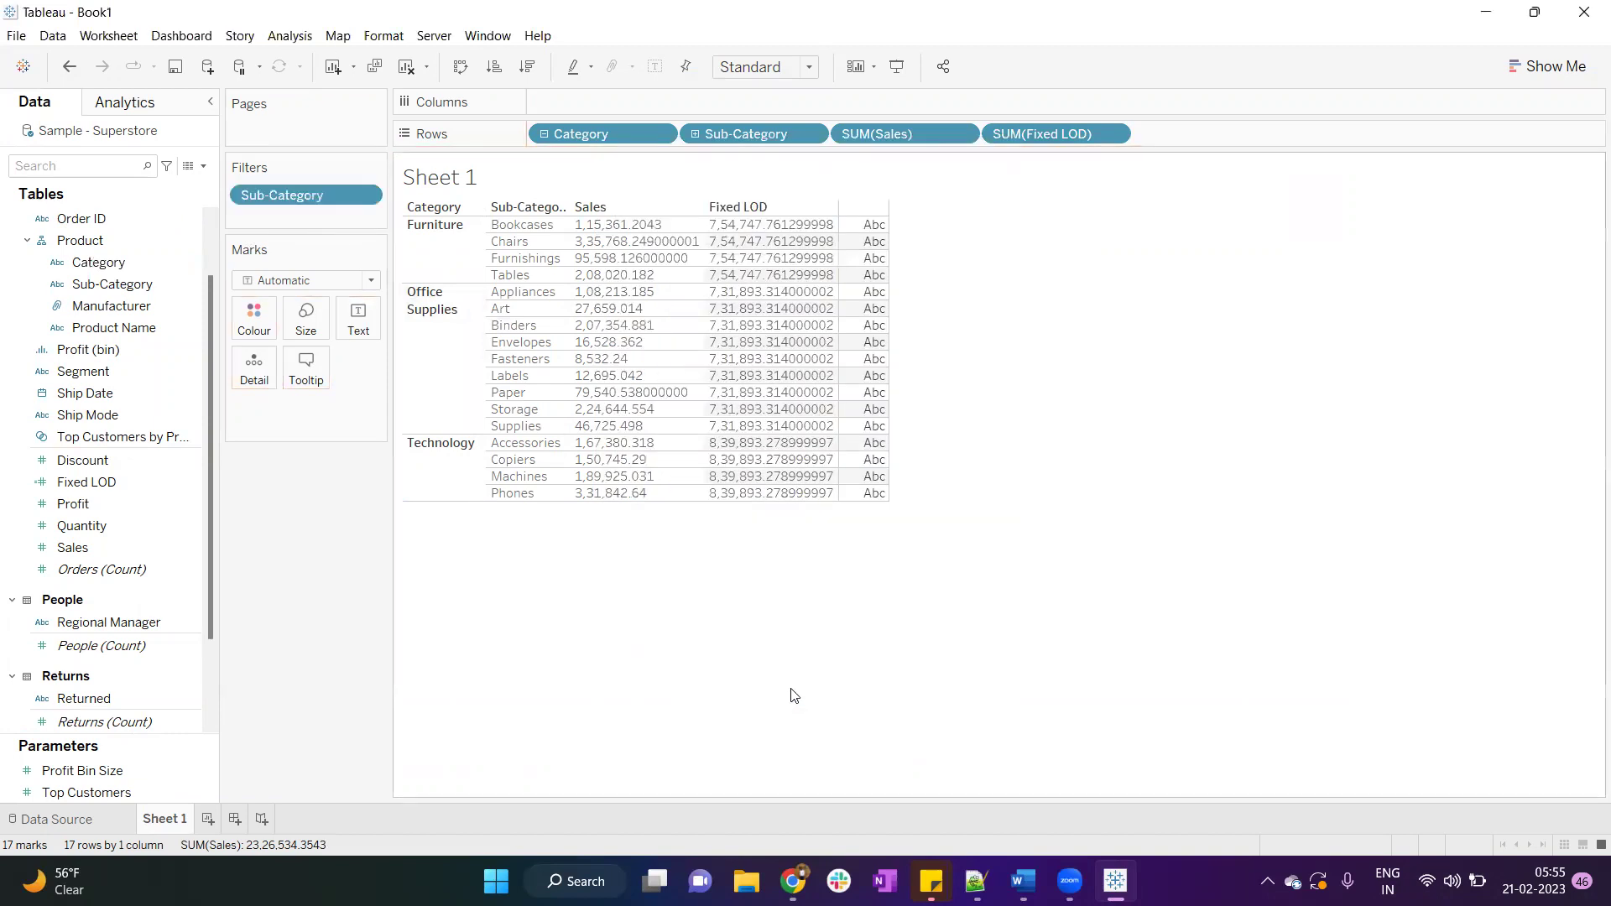
{"action": "right_click", "coordinate": [302, 195]}
{"action": "left_click", "coordinate": [357, 237]}
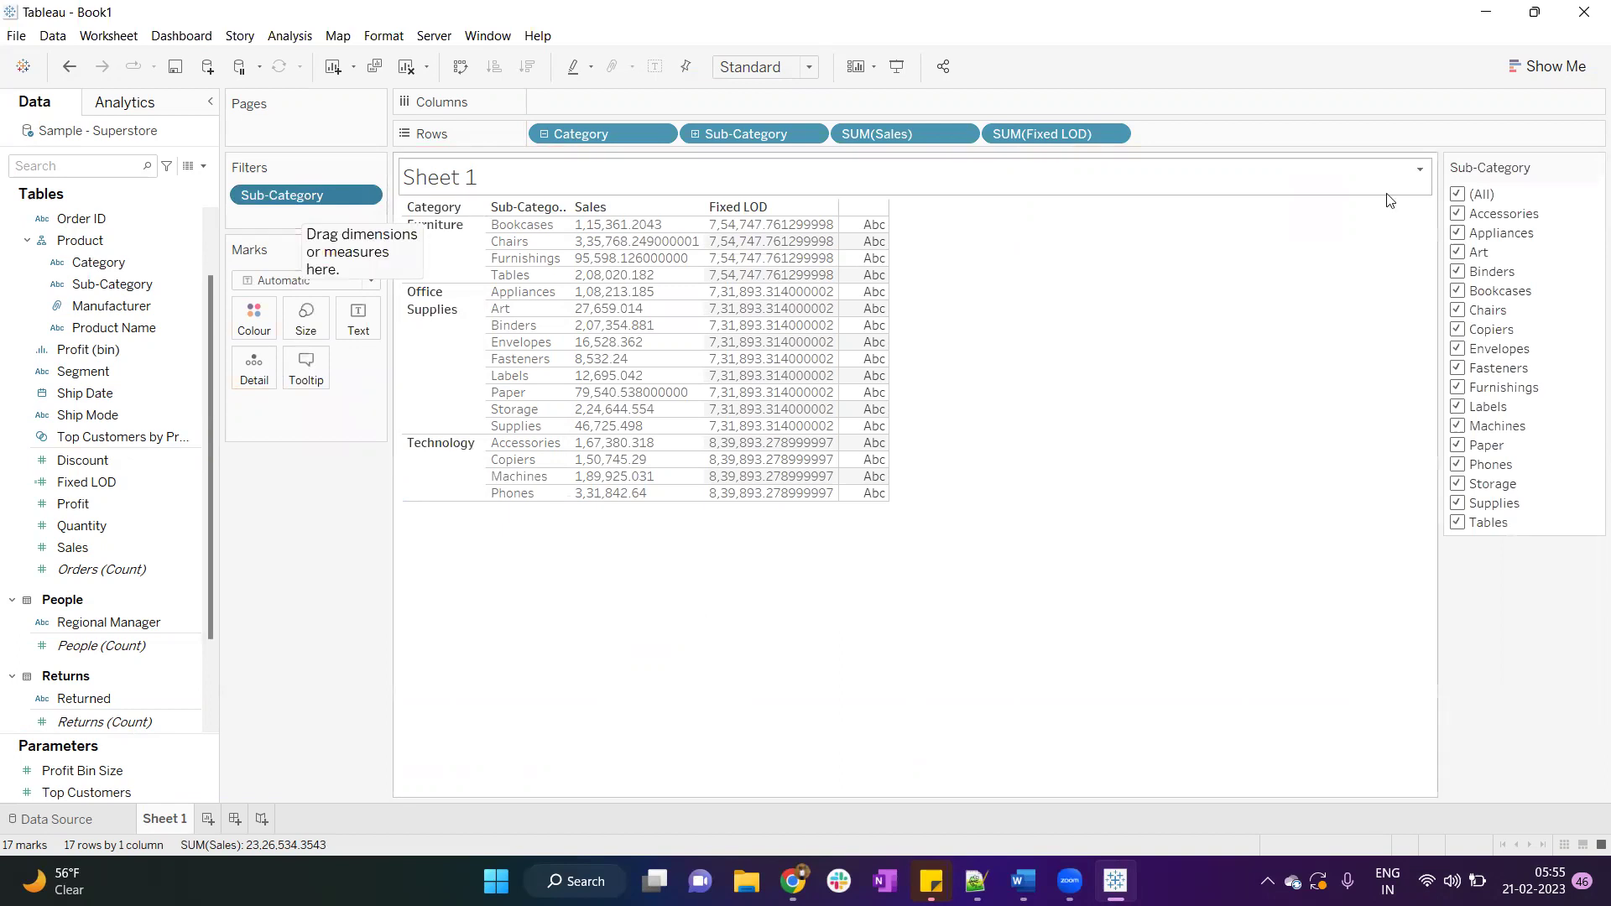
- Exclude Bookcases and Chairs in the Sub-Category filter and add that filter to context
{"action": "left_click", "coordinate": [1457, 291]}
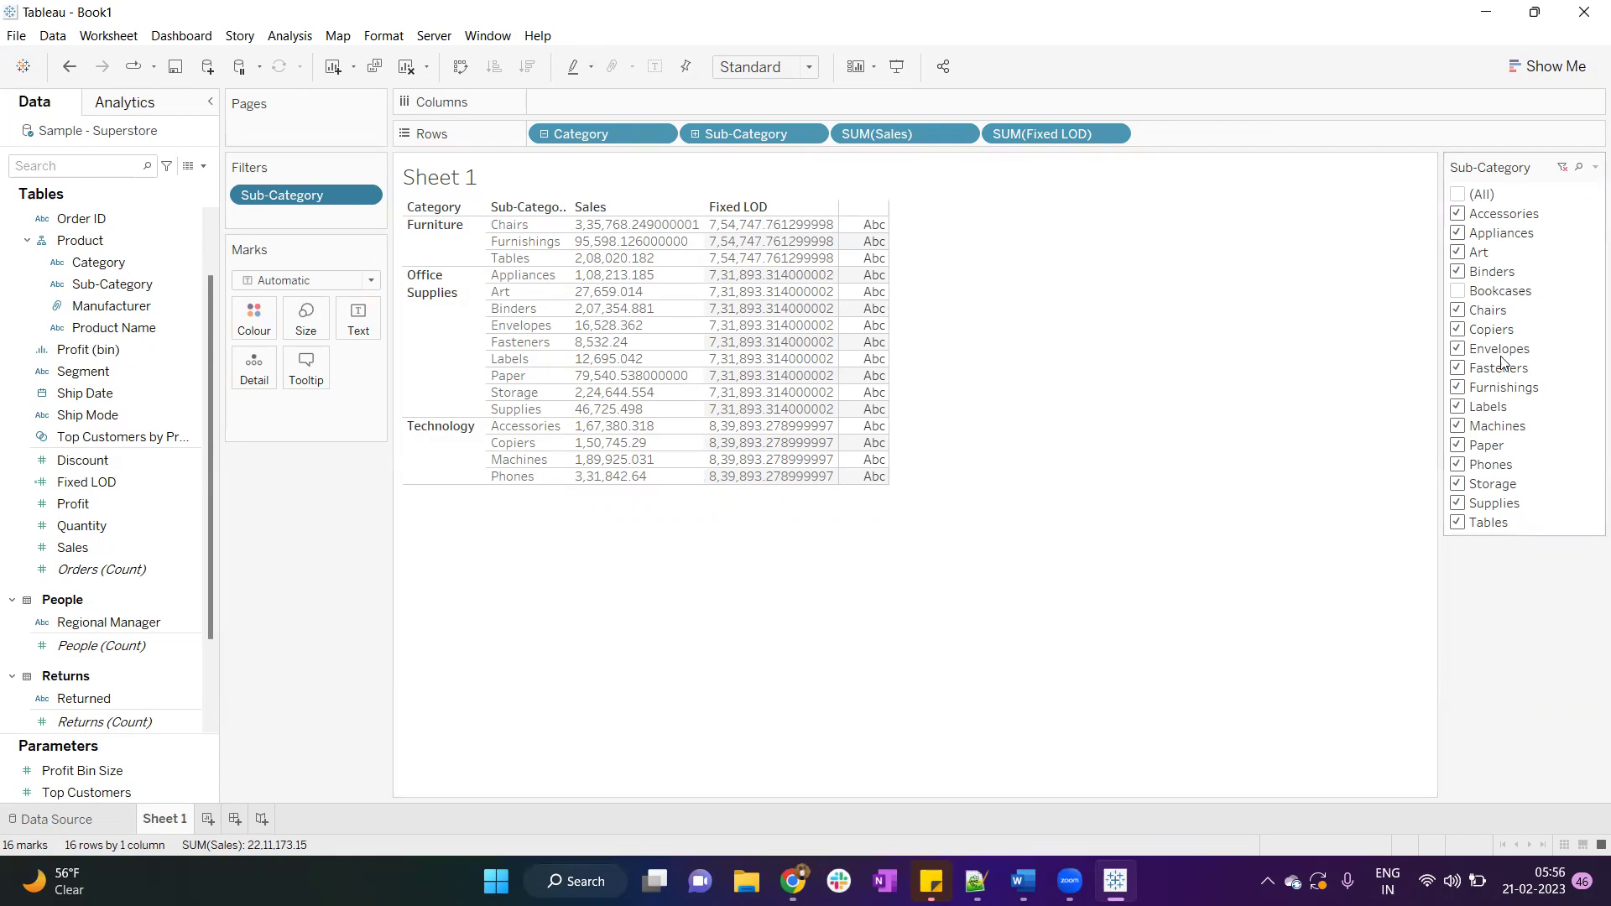
{"action": "left_click", "coordinate": [1460, 312]}
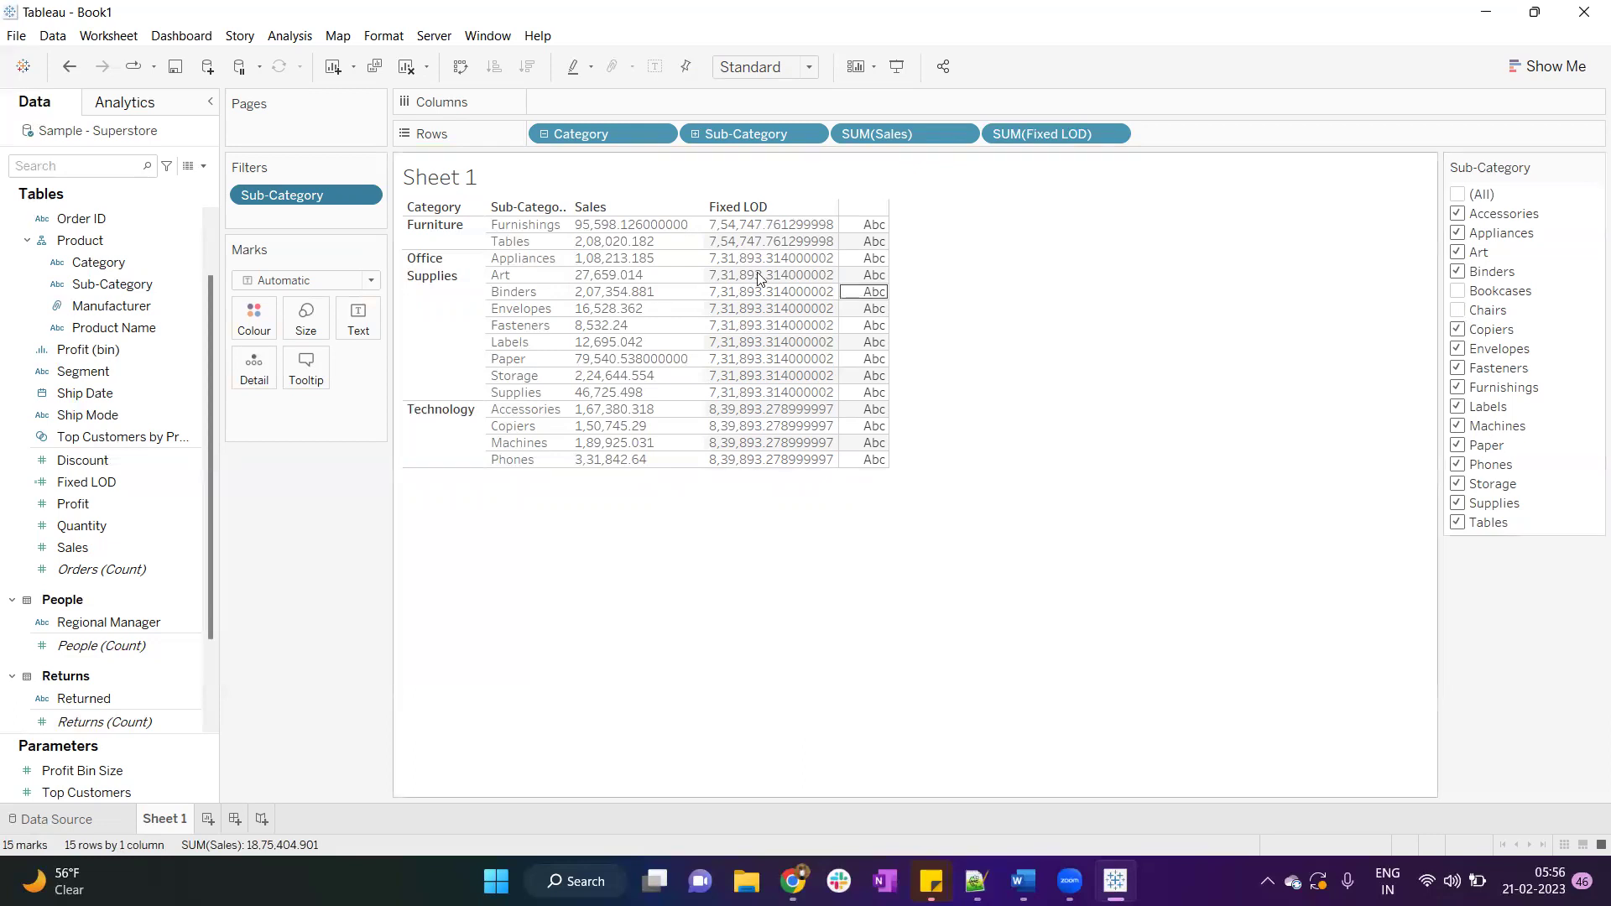
{"action": "right_click", "coordinate": [313, 199]}
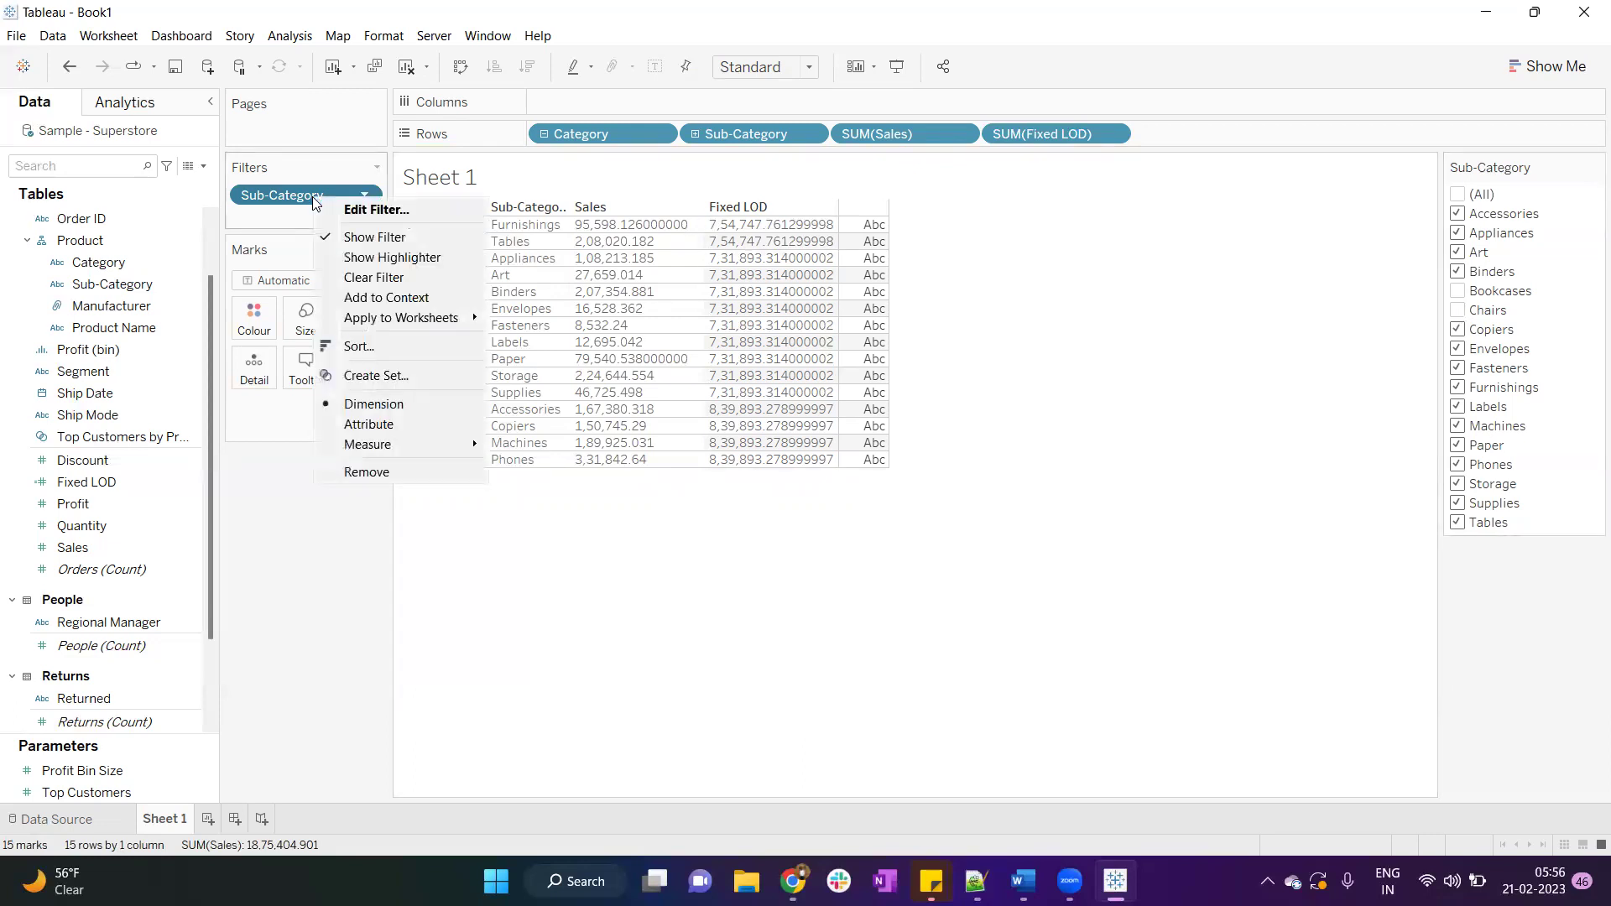
{"action": "left_click", "coordinate": [386, 300]}
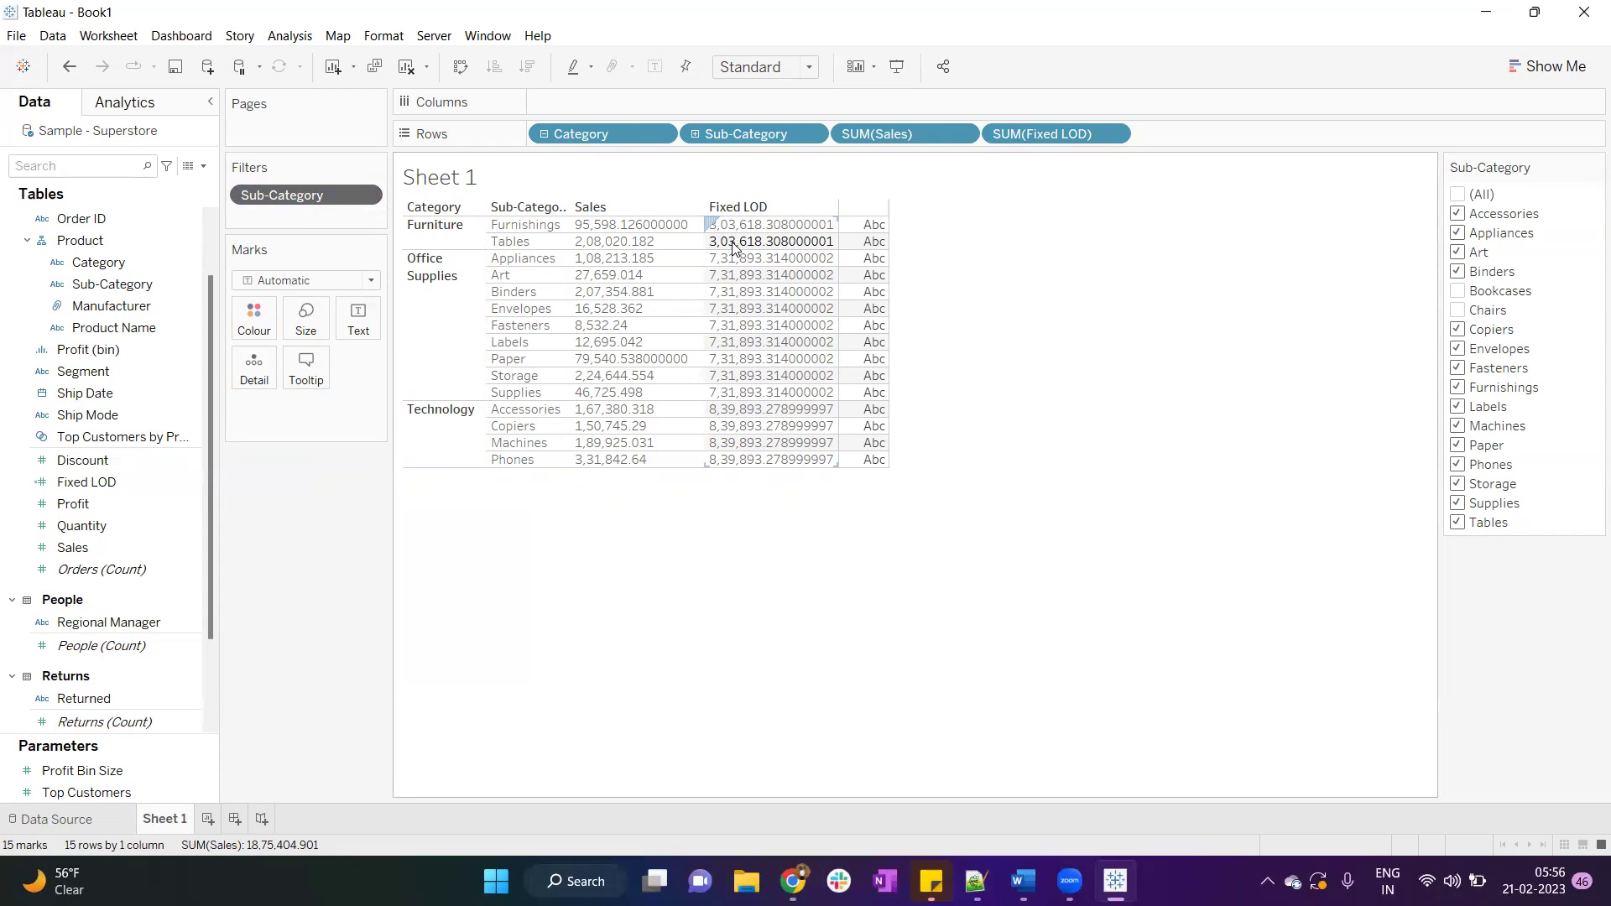
- Remove the Sub-Category filter from context and add it back to compare the Fixed LOD values
{"action": "right_click", "coordinate": [289, 197]}
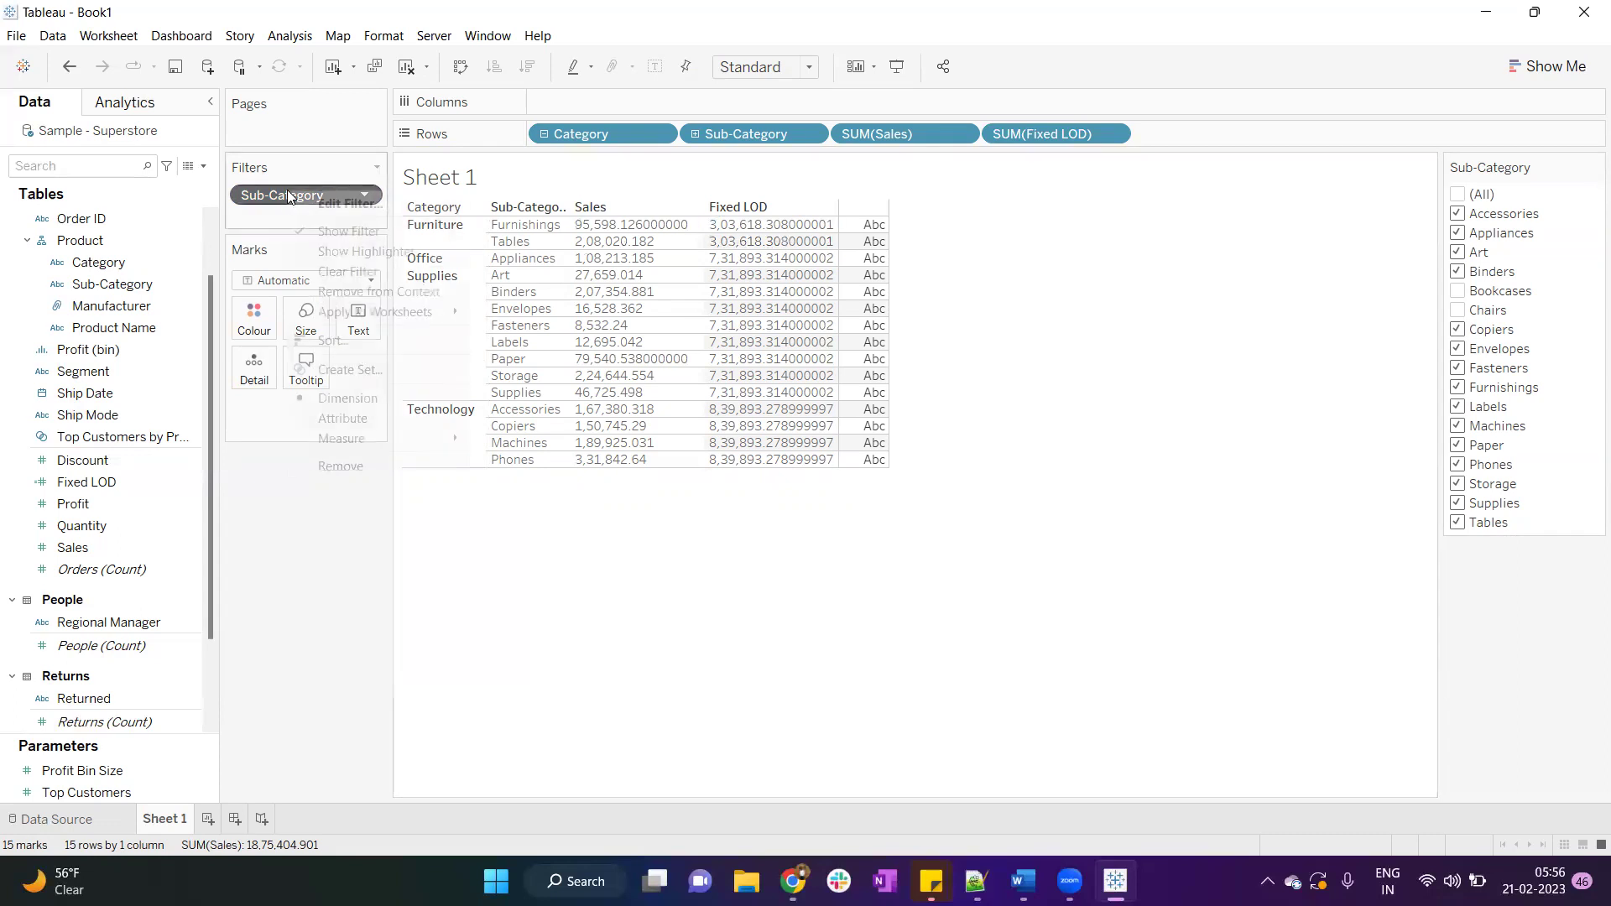
{"action": "left_click", "coordinate": [339, 292]}
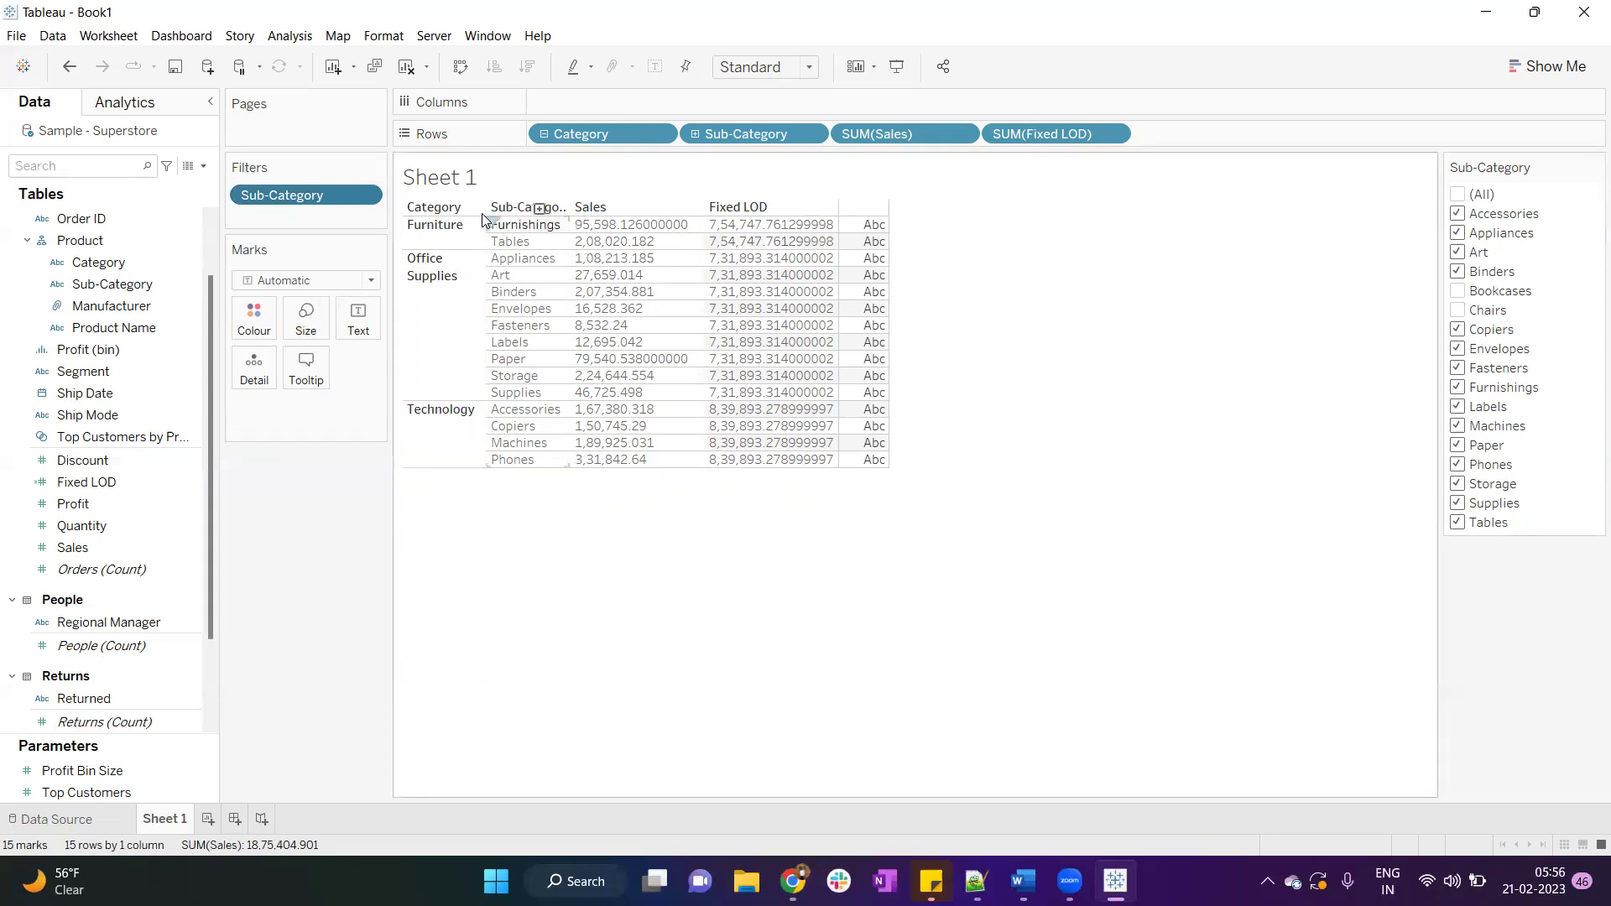
{"action": "right_click", "coordinate": [340, 199]}
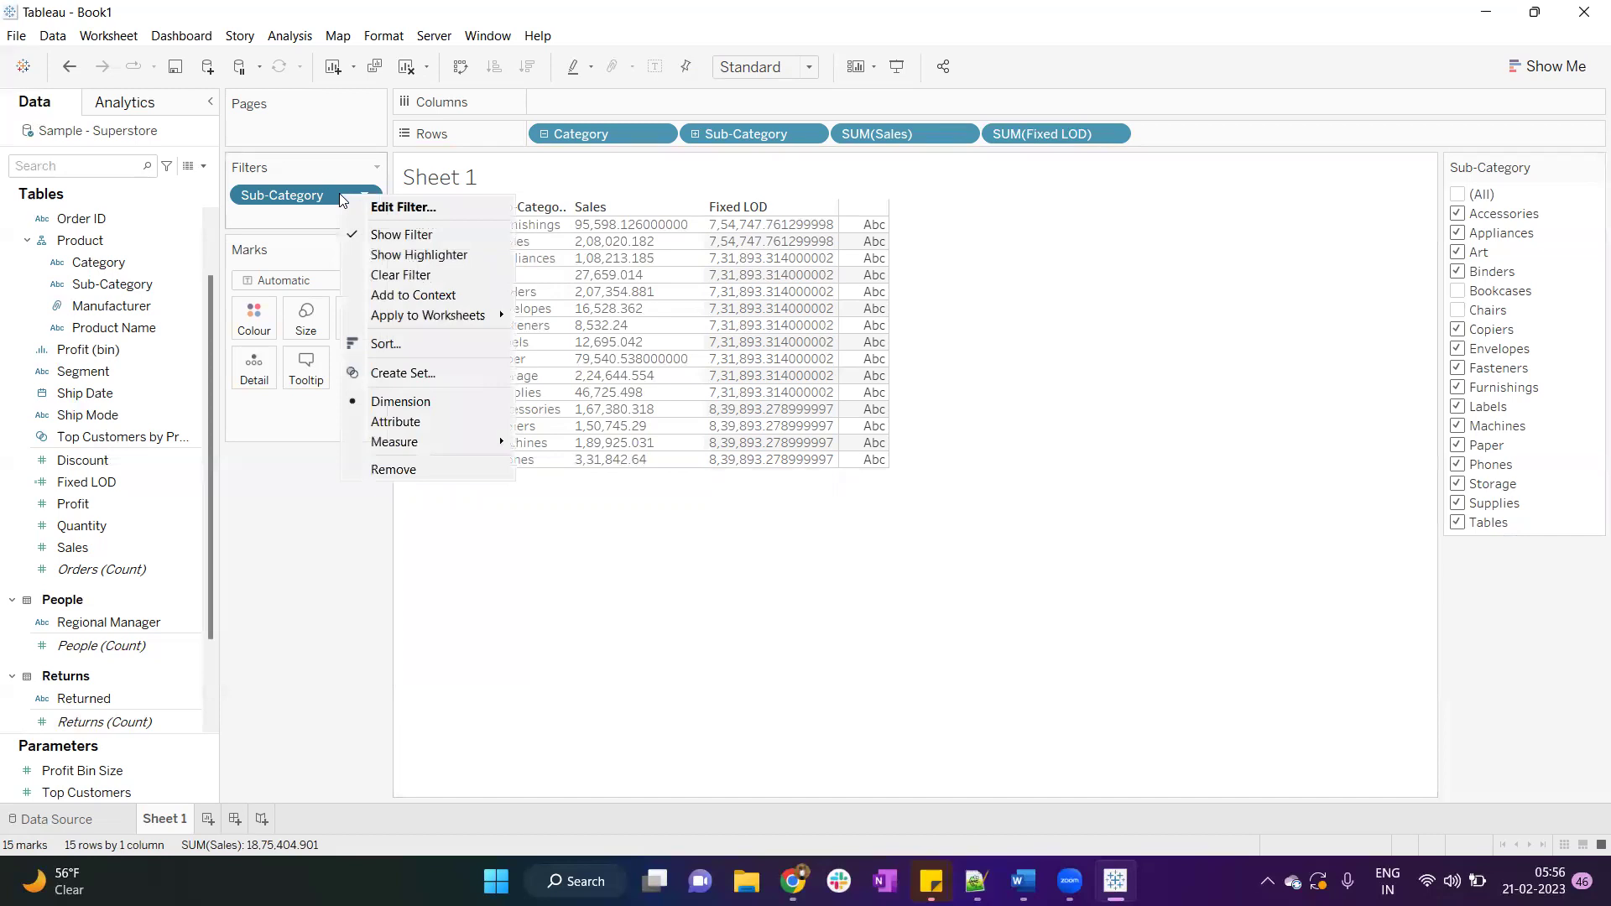
{"action": "left_click", "coordinate": [394, 297]}
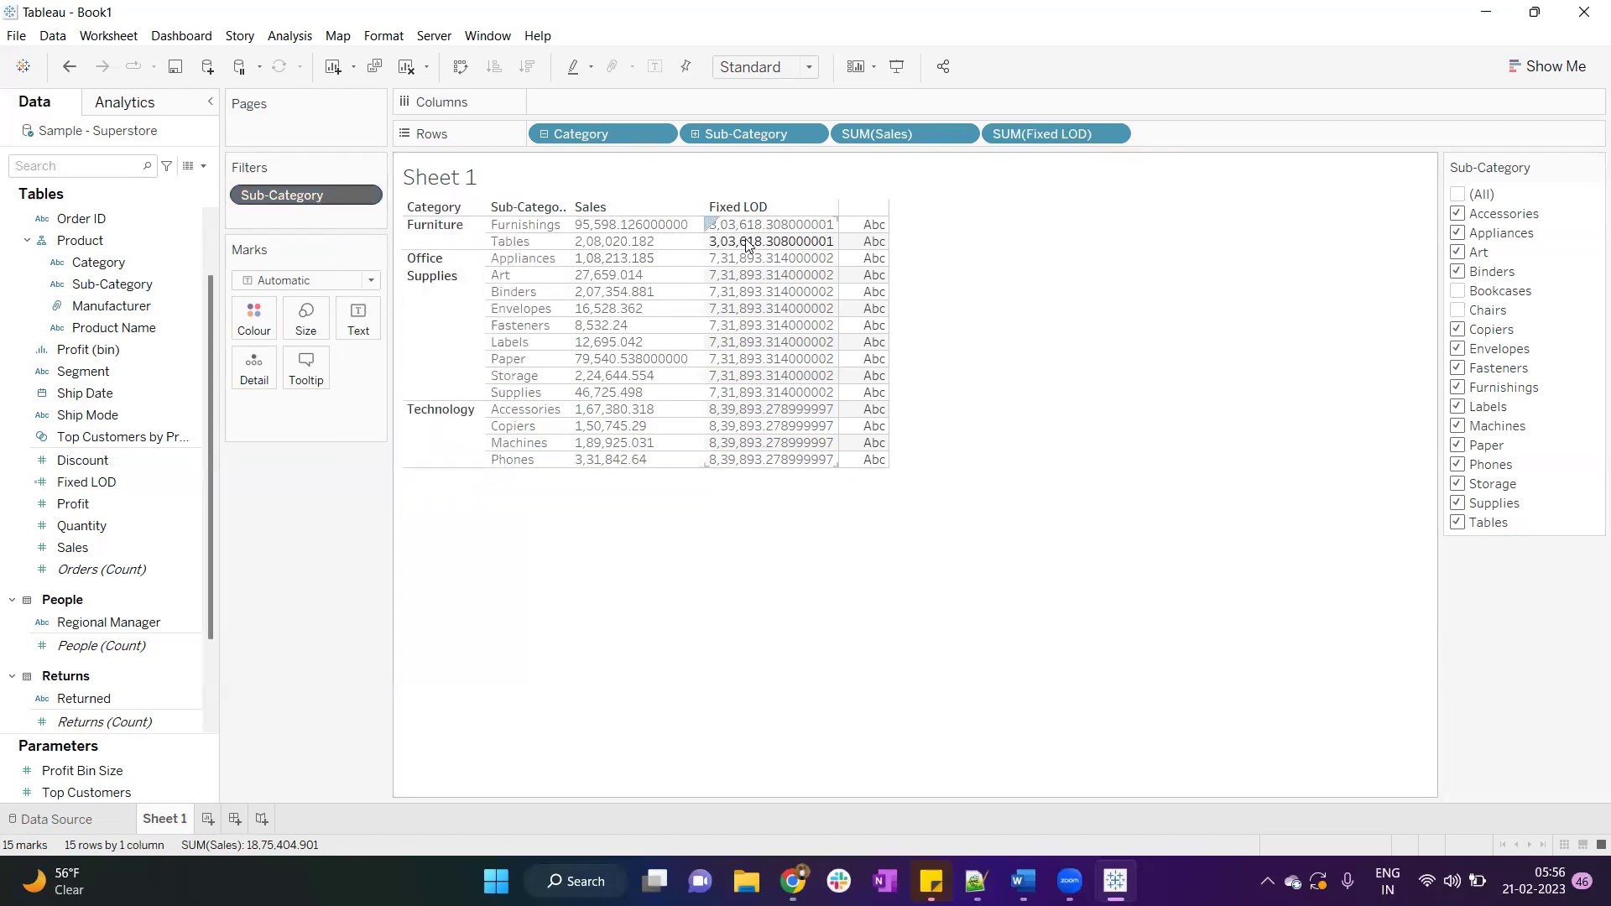
- Switch to the Word document to review the filter order diagram, and return to Tableau
{"action": "key", "text": "alt+Tab"}
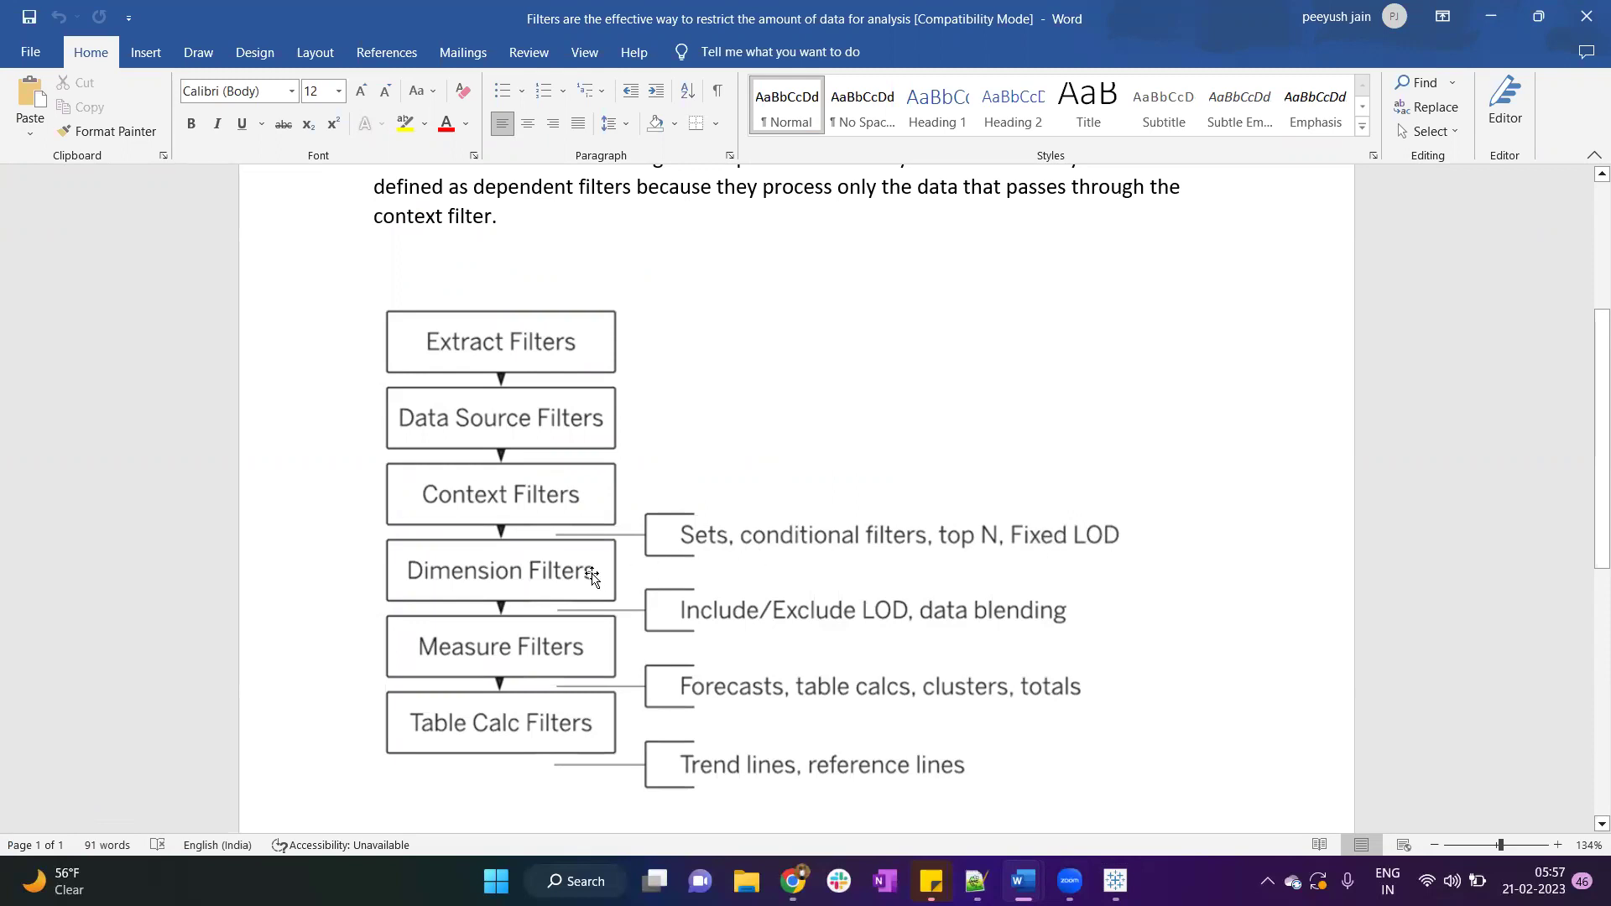
{"action": "key", "text": "alt+Tab"}
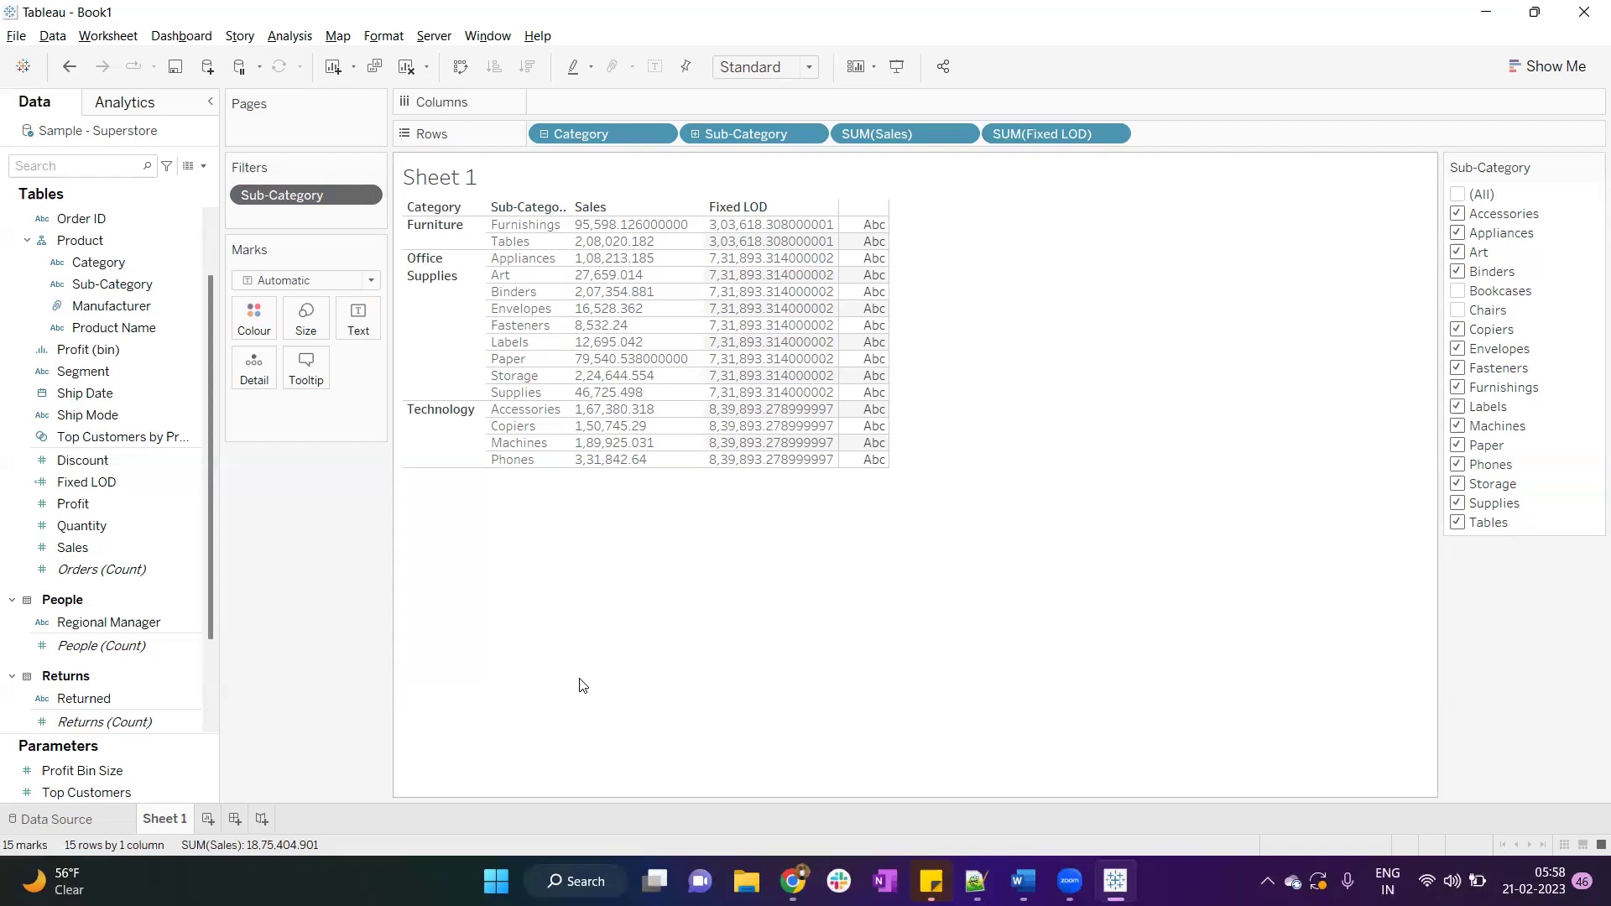
- Show a filter control for the Product Name field
{"action": "left_click", "coordinate": [158, 328]}
{"action": "right_click", "coordinate": [157, 326]}
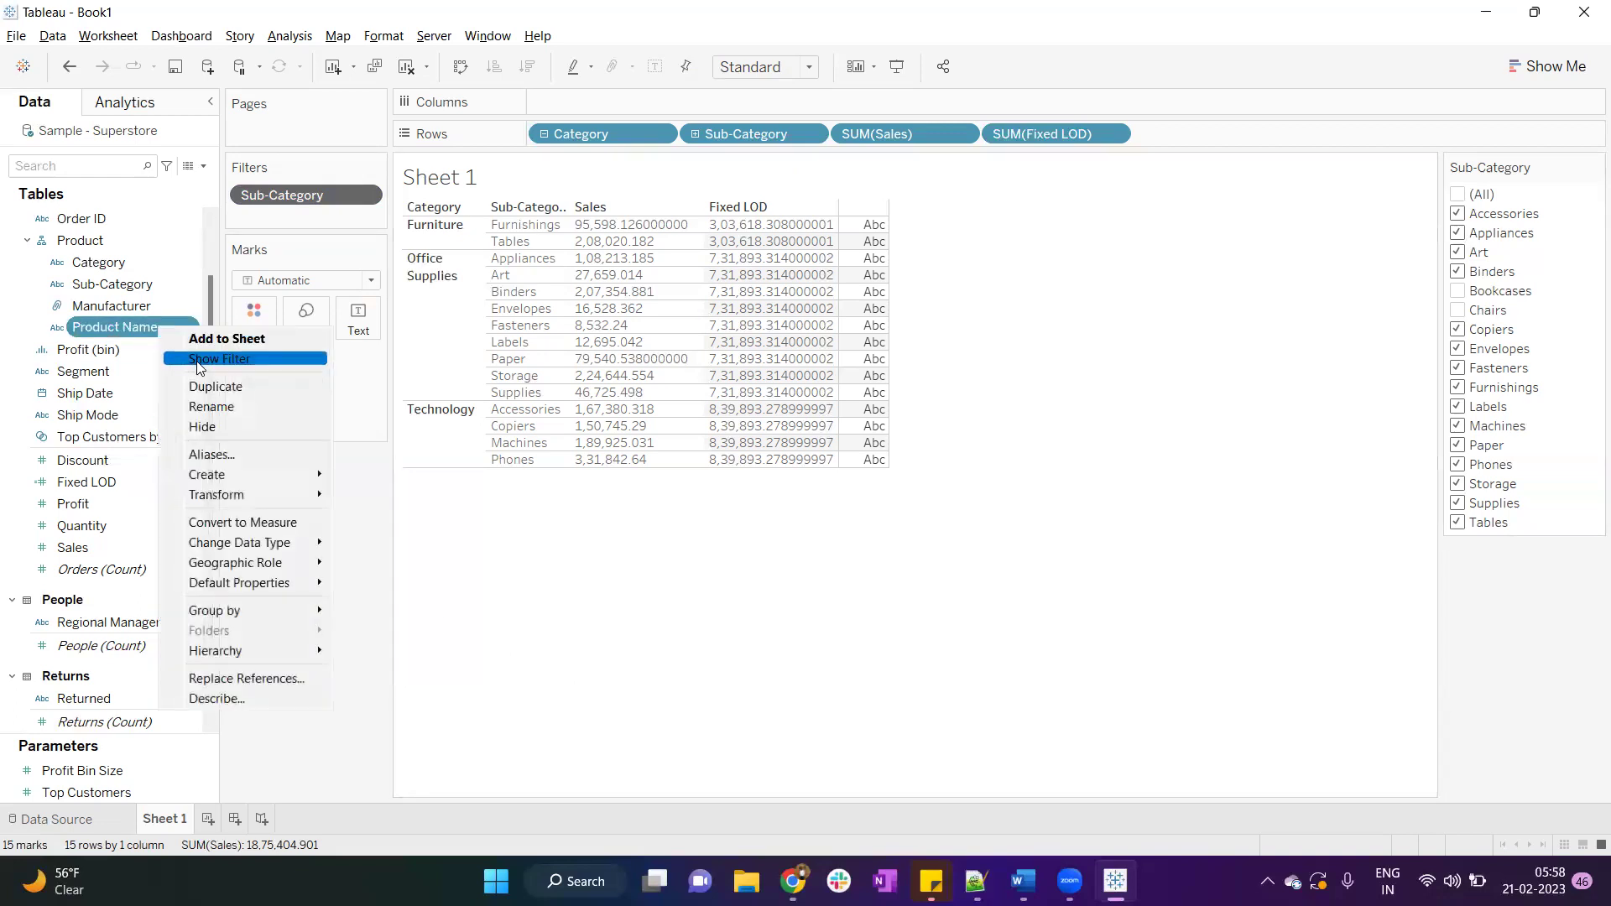
{"action": "left_click", "coordinate": [200, 362]}
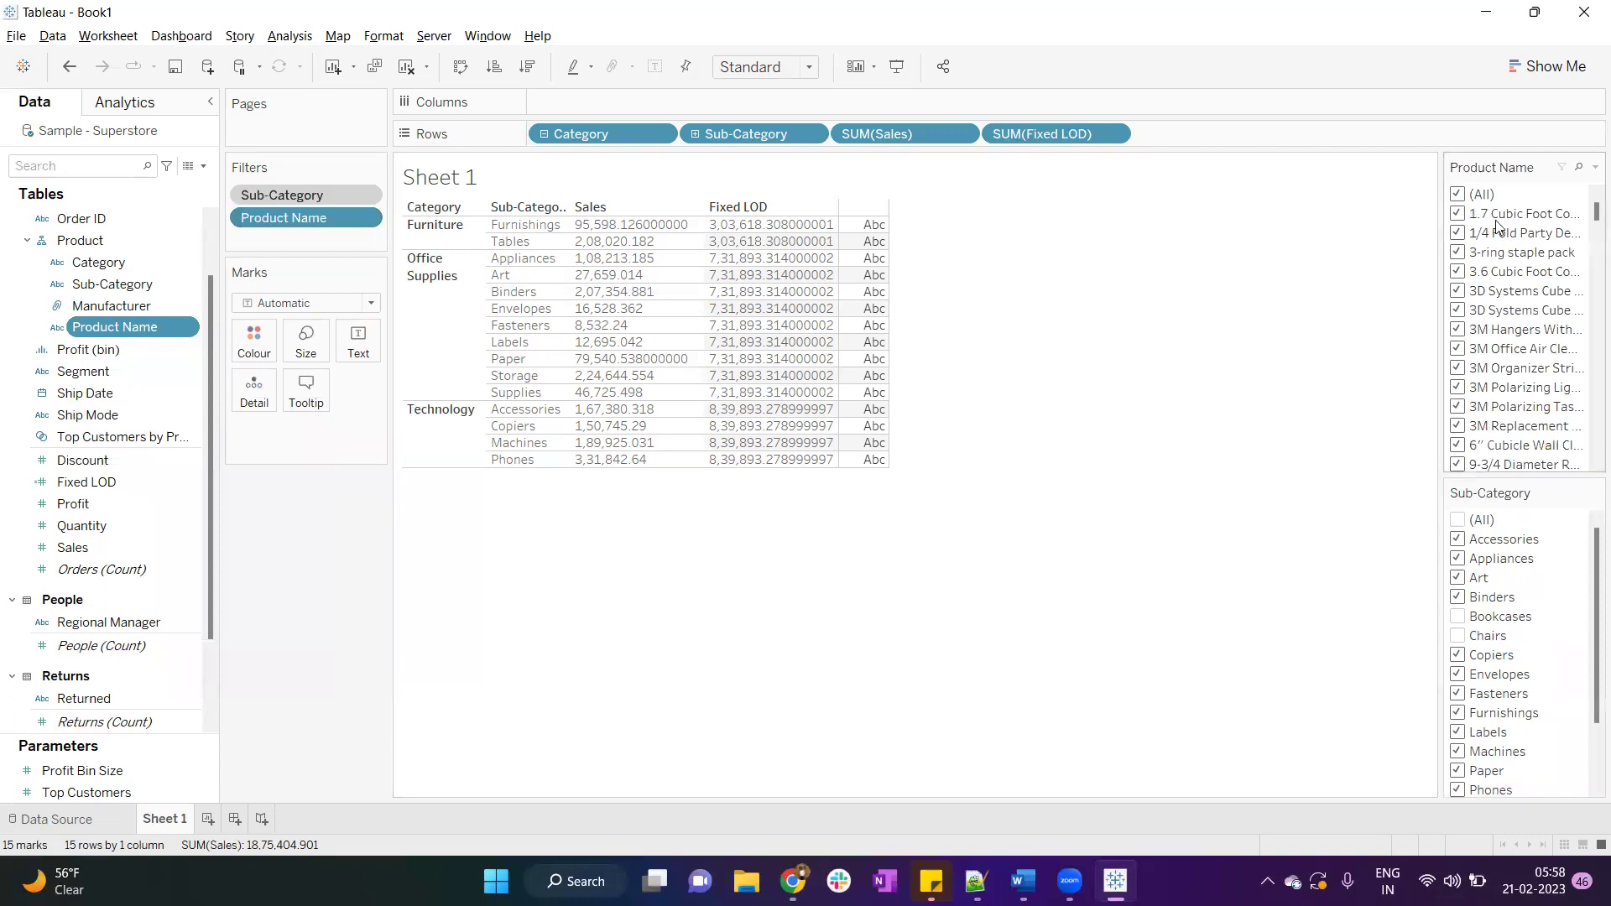